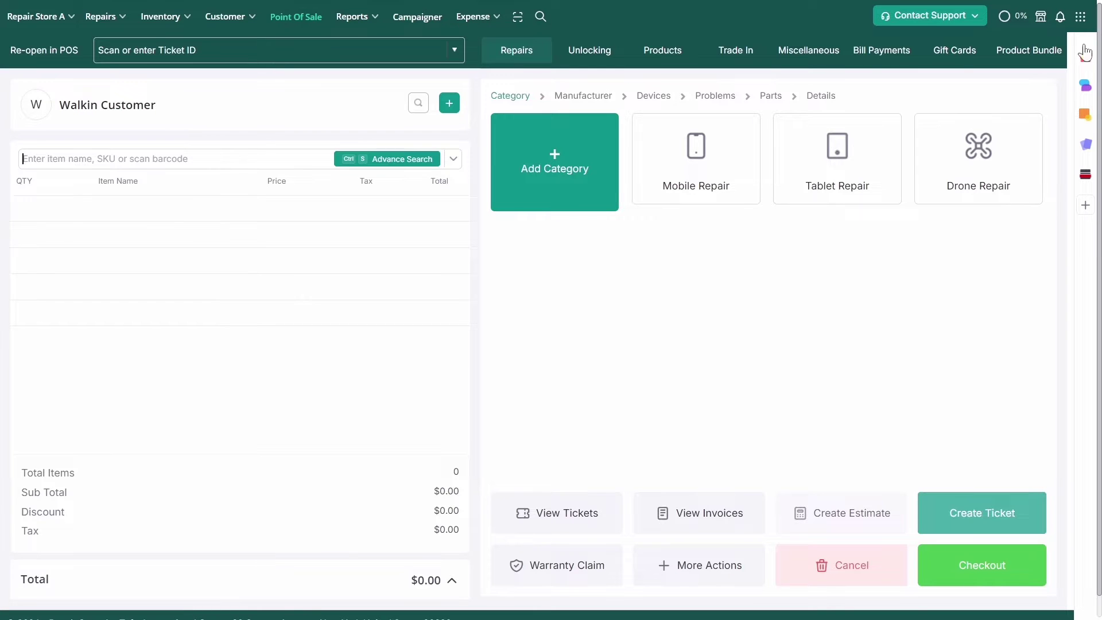
Go to Store Settings > Module Configuration and open Manage Product Categories
{"action": "left_click", "coordinate": [1081, 16]}
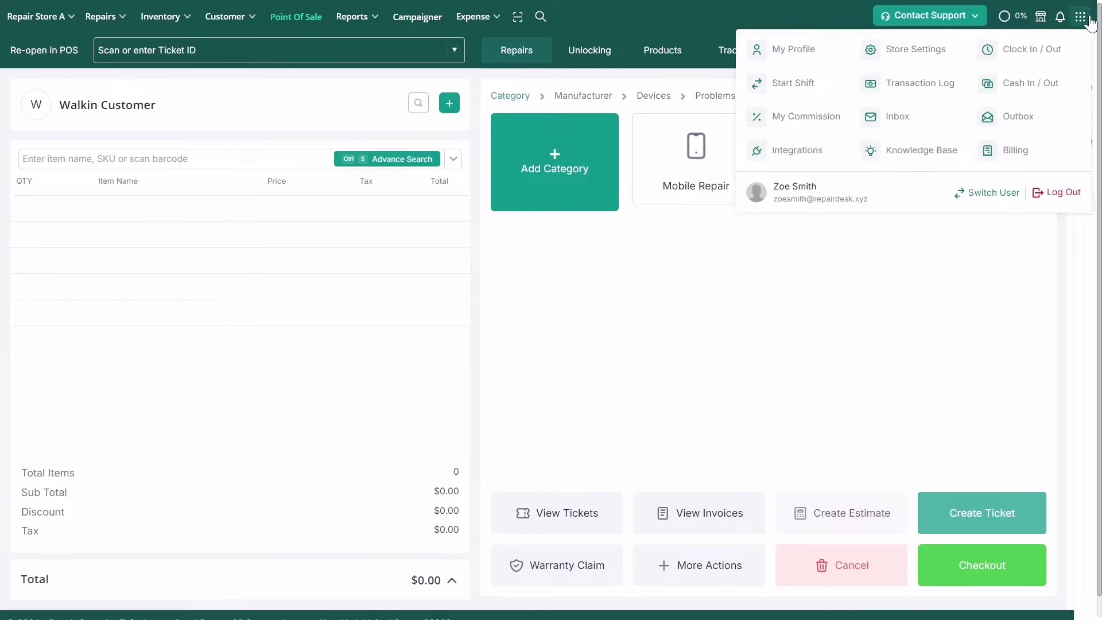
{"action": "left_click", "coordinate": [926, 56]}
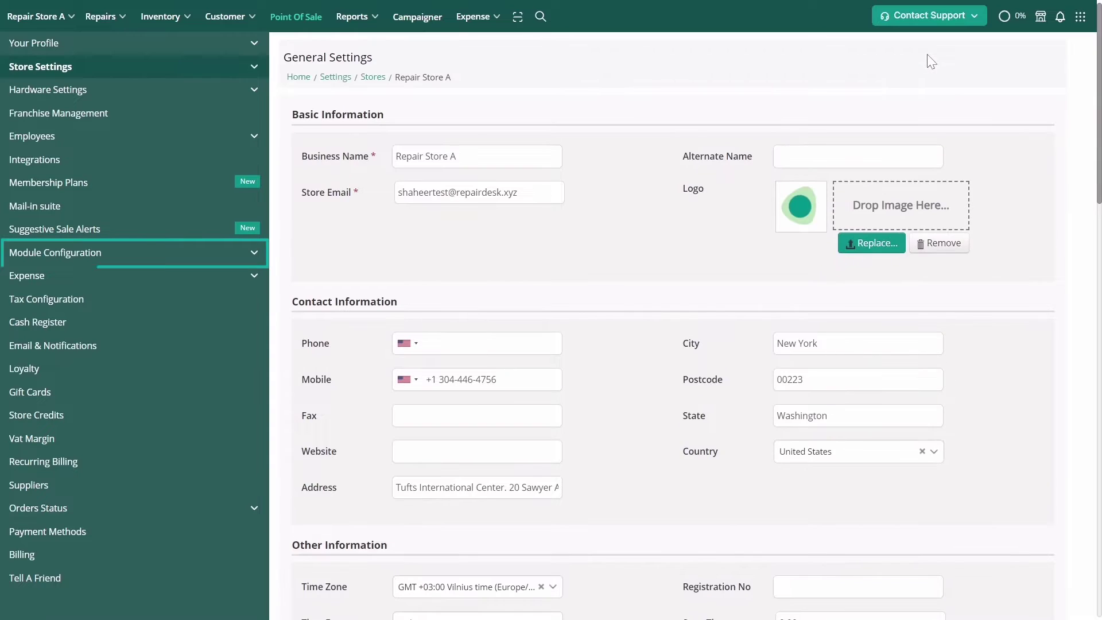
{"action": "left_click", "coordinate": [254, 253]}
{"action": "scroll", "coordinate": [259, 258], "scroll_direction": "down", "scroll_amount": 5}
{"action": "scroll", "coordinate": [259, 258], "scroll_direction": "down", "scroll_amount": 3}
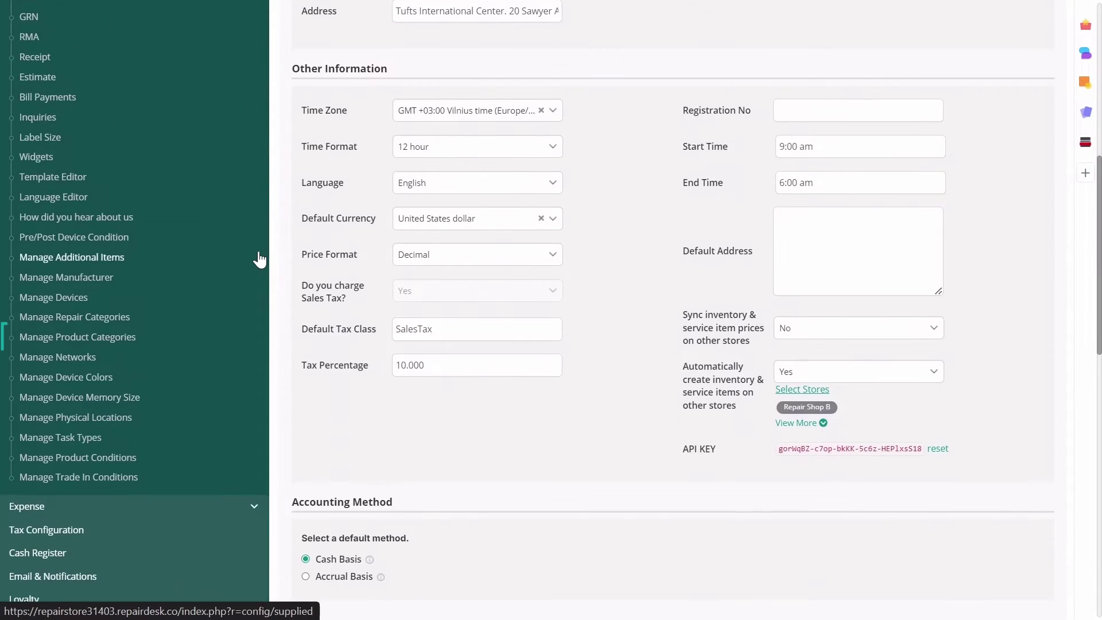
{"action": "left_click", "coordinate": [229, 335]}
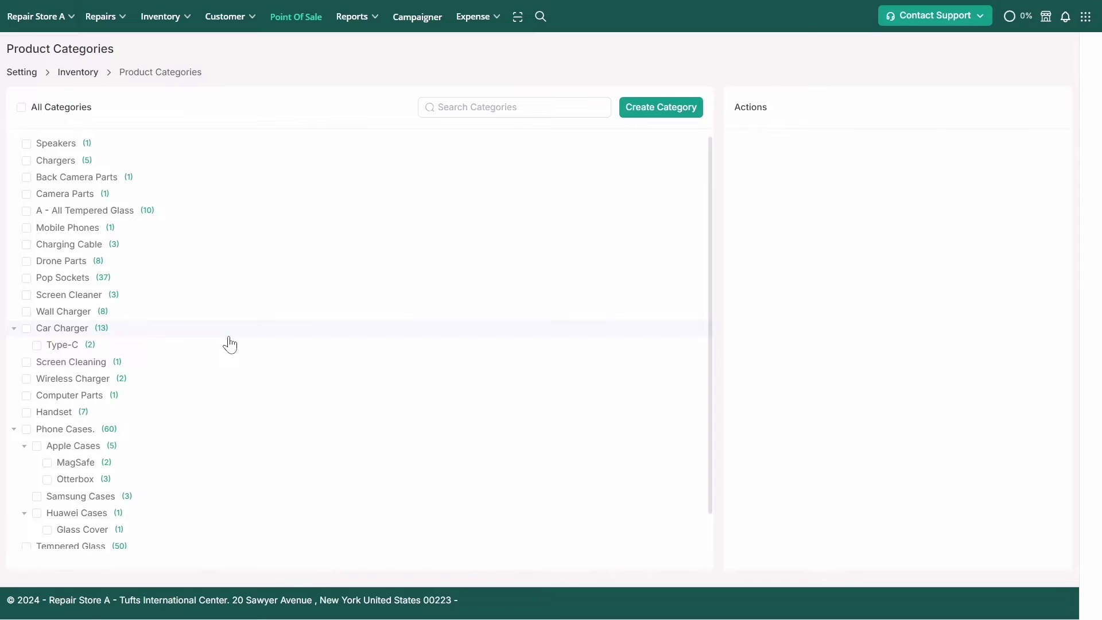
Create a new top-level category named 'Phone Cases' and save it
{"action": "left_click", "coordinate": [638, 112]}
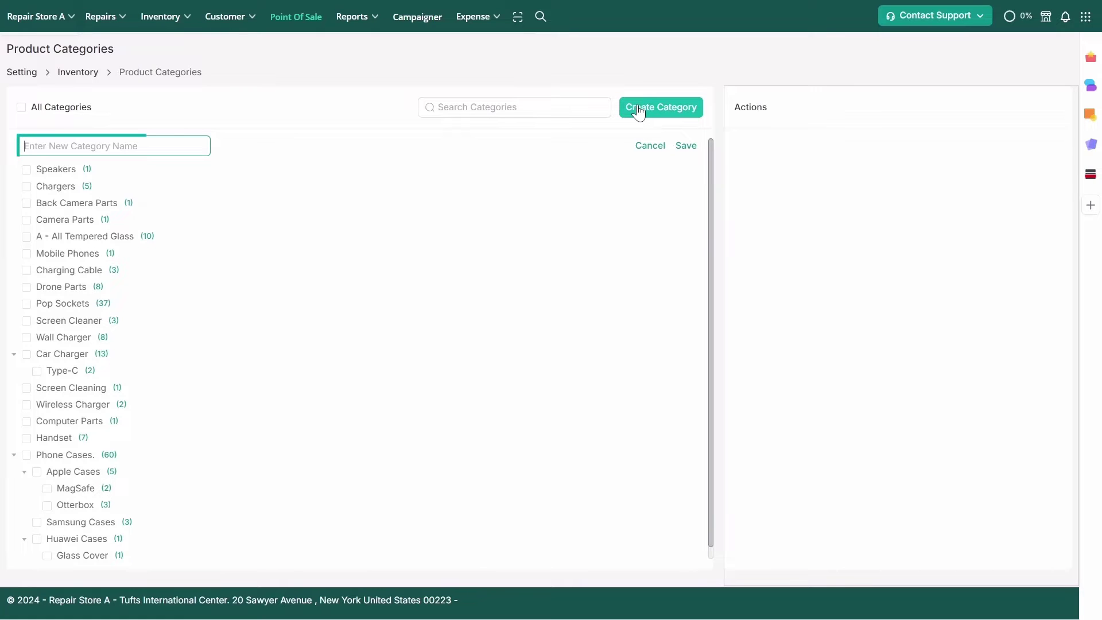
{"action": "type", "text": "Phone"}
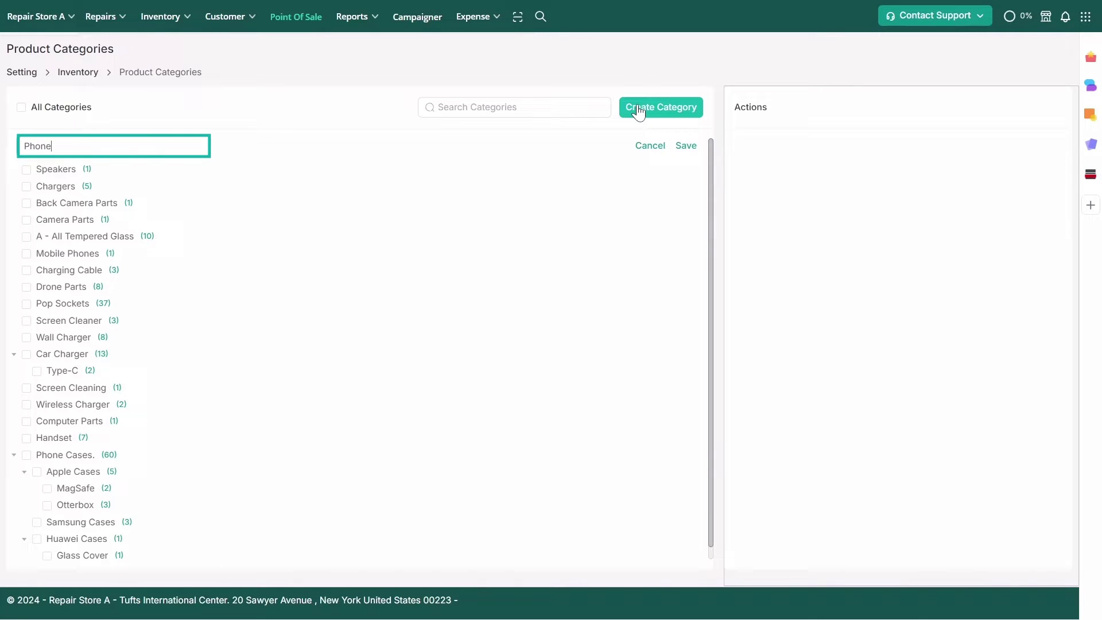
{"action": "type", "text": " Cases"}
{"action": "left_click", "coordinate": [685, 145]}
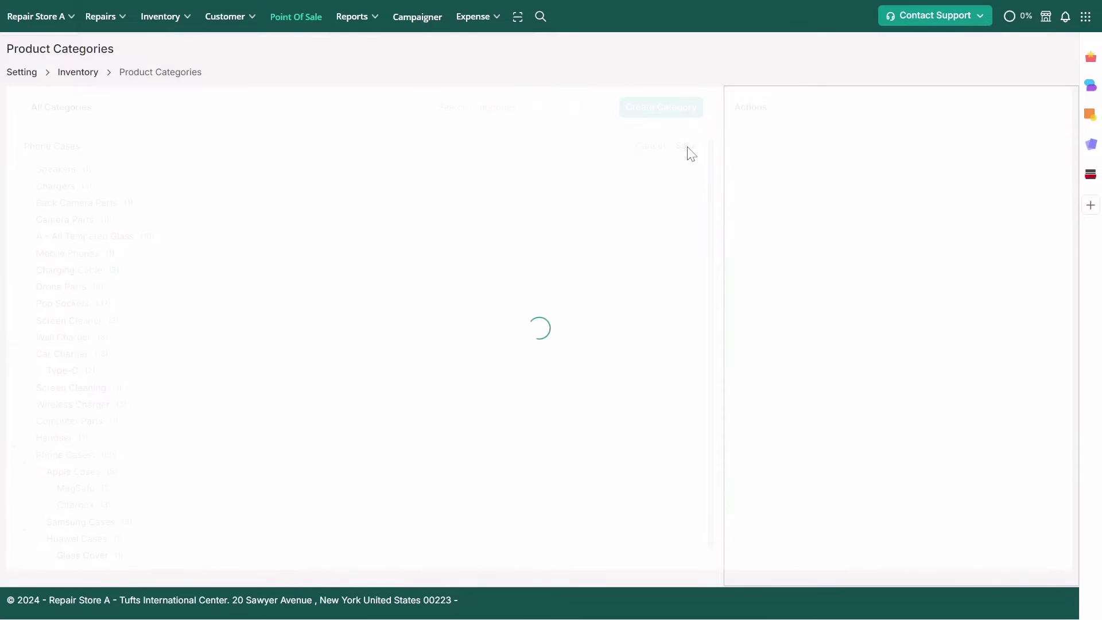
{"action": "mouse_move", "coordinate": [687, 148]}
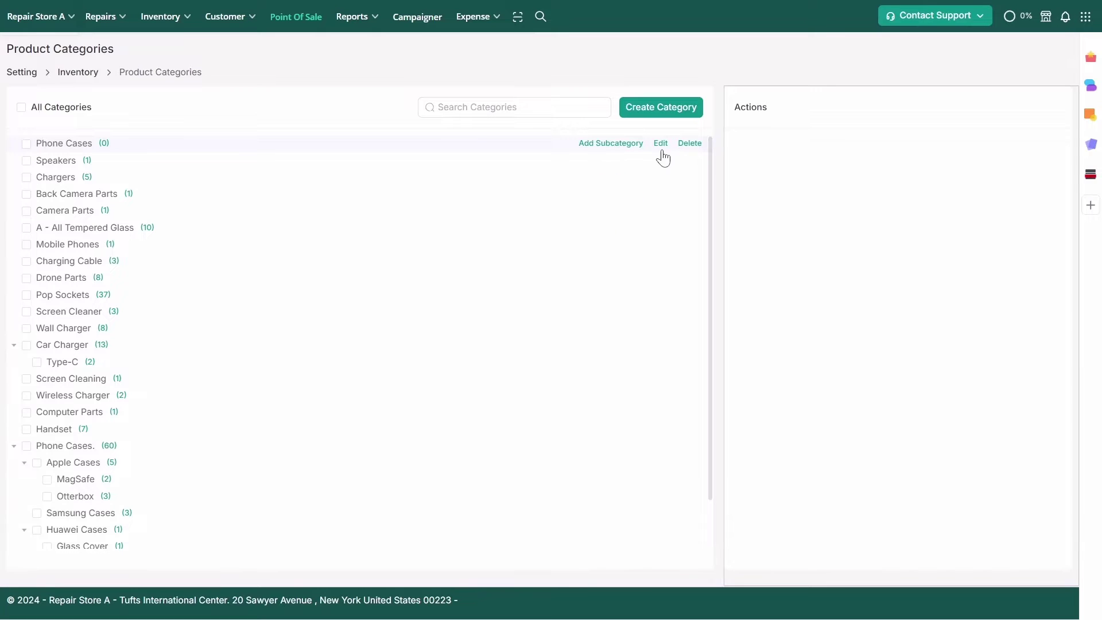
Add 'iPhone Cases' under Phone Cases, then 'Branded' and 'Generic' under iPhone Cases
{"action": "left_click", "coordinate": [608, 147]}
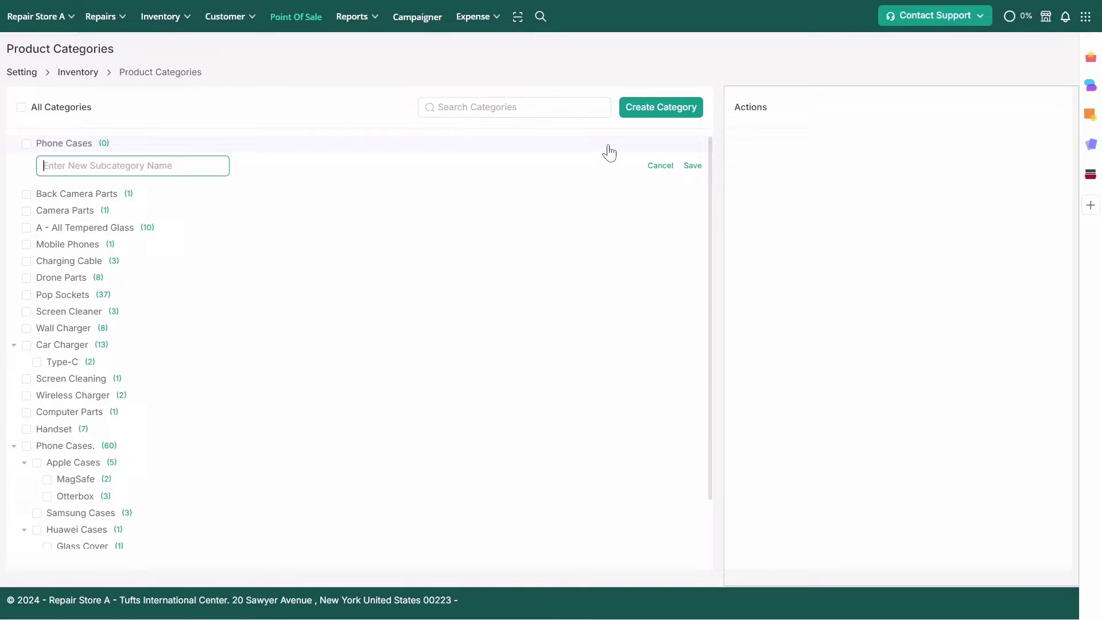
{"action": "type", "text": "iPhone Cases"}
{"action": "left_click", "coordinate": [693, 166]}
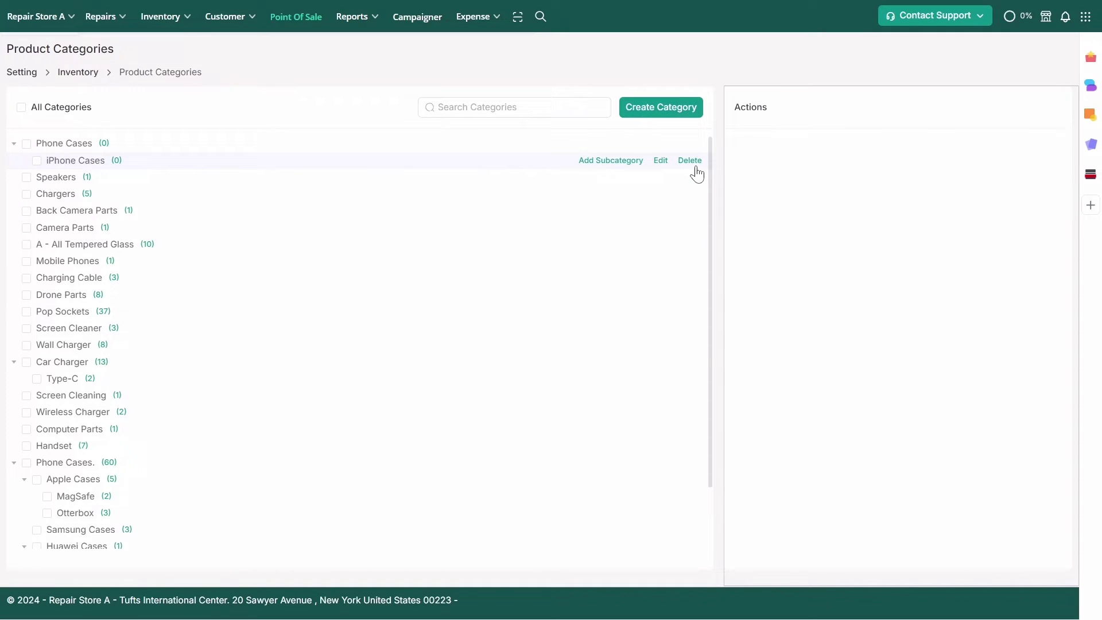
{"action": "left_click", "coordinate": [636, 162]}
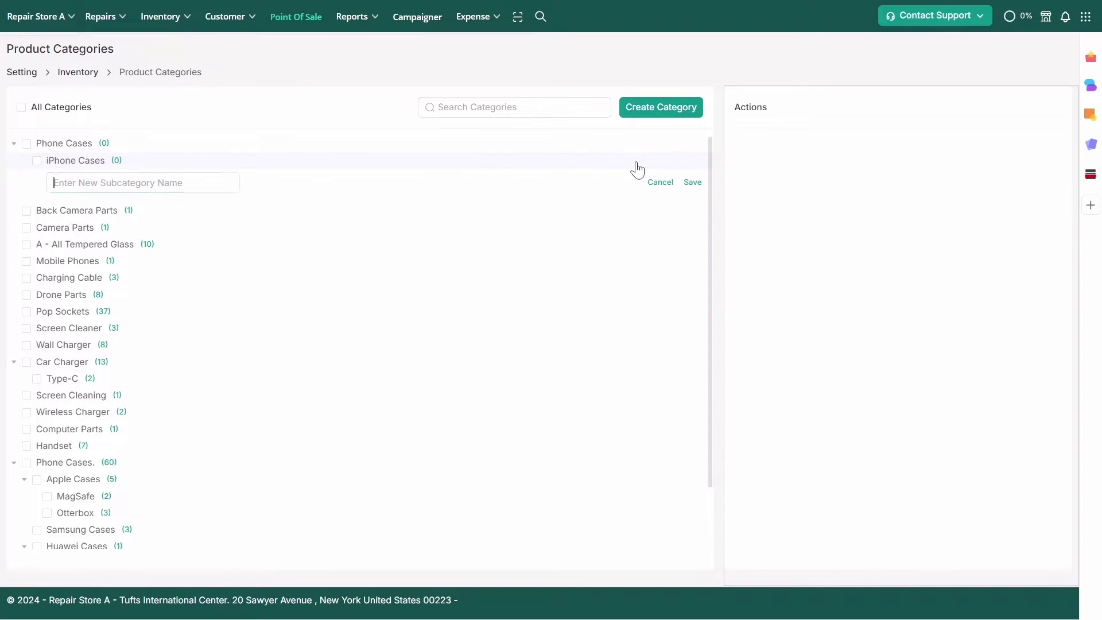
{"action": "type", "text": "Branded"}
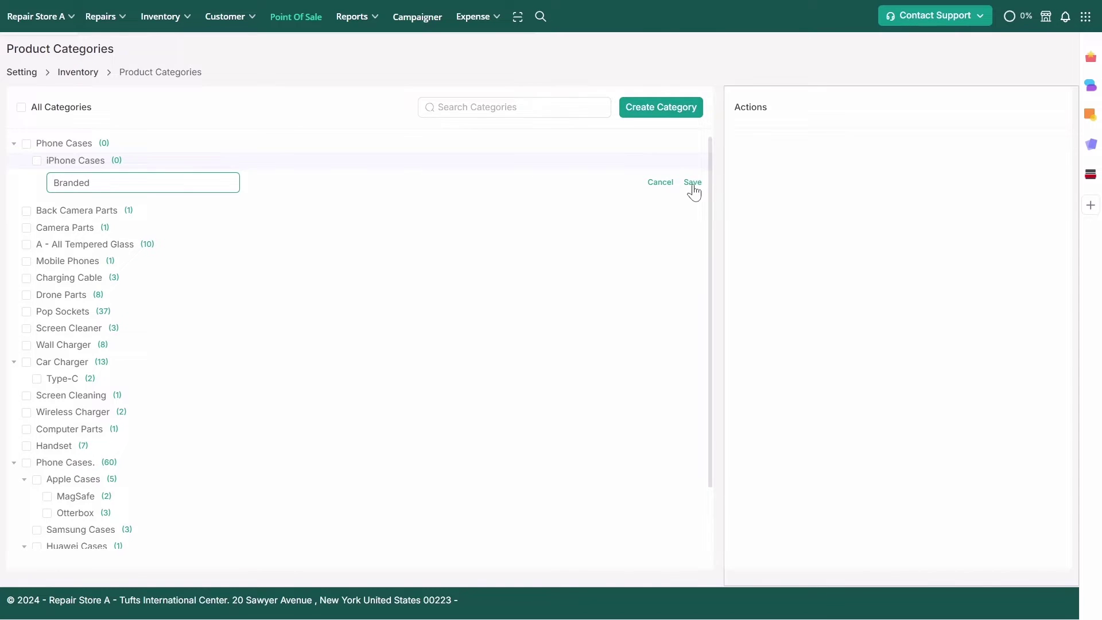
{"action": "left_click", "coordinate": [692, 183]}
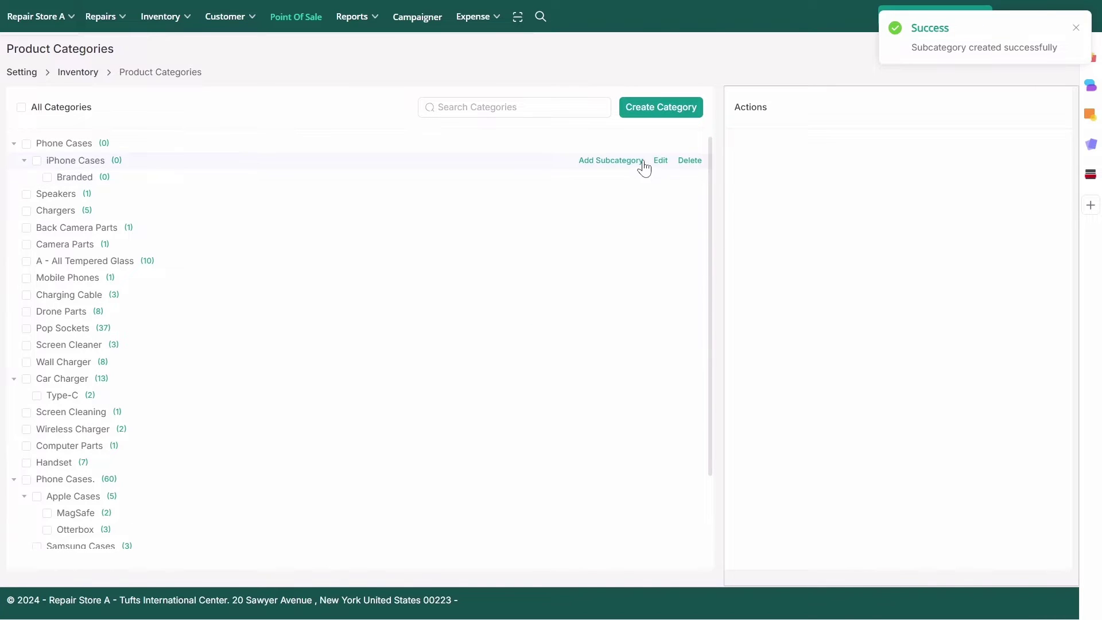
{"action": "left_click", "coordinate": [623, 163]}
{"action": "type", "text": "Generic"}
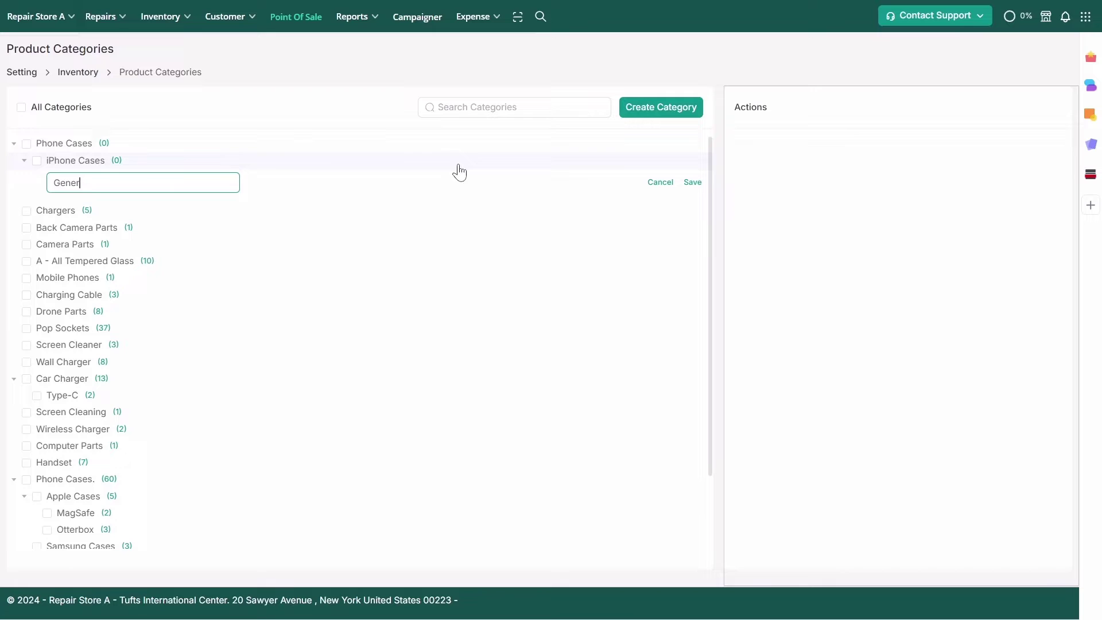
{"action": "left_click", "coordinate": [692, 182]}
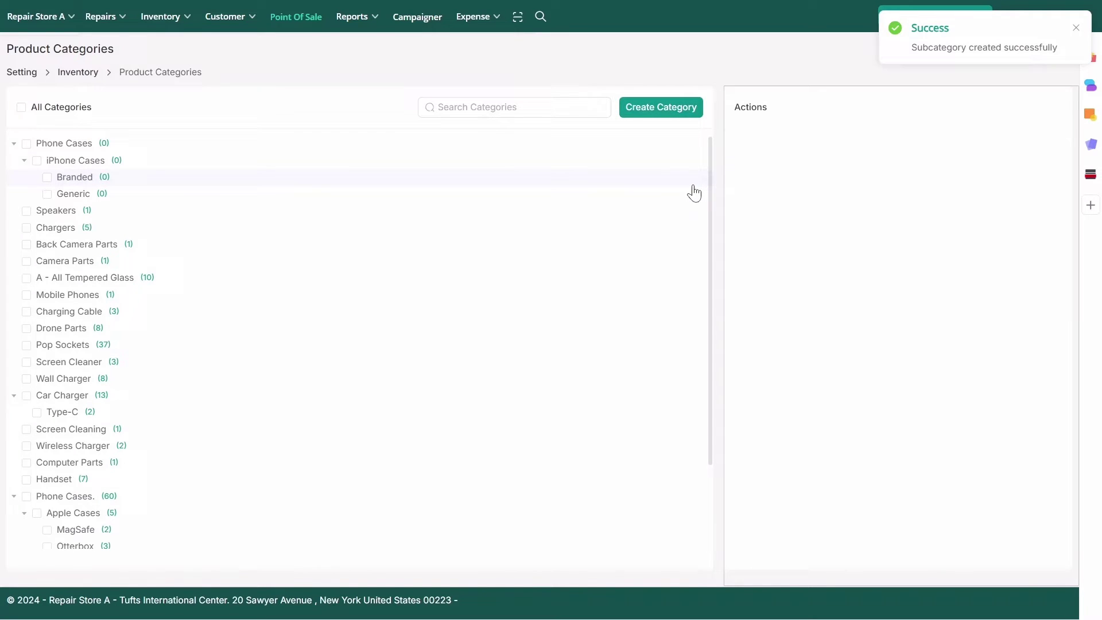
Delete the new empty Phone Cases tree, then select the original 60-item Phone Cases category
{"action": "left_click", "coordinate": [308, 147]}
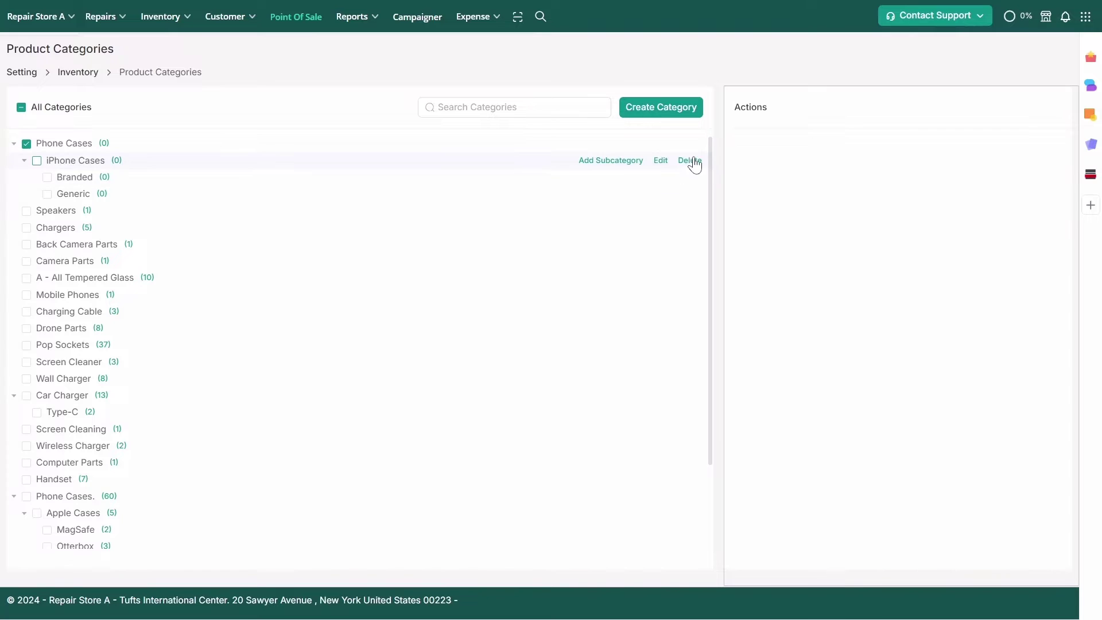
{"action": "left_click", "coordinate": [659, 144]}
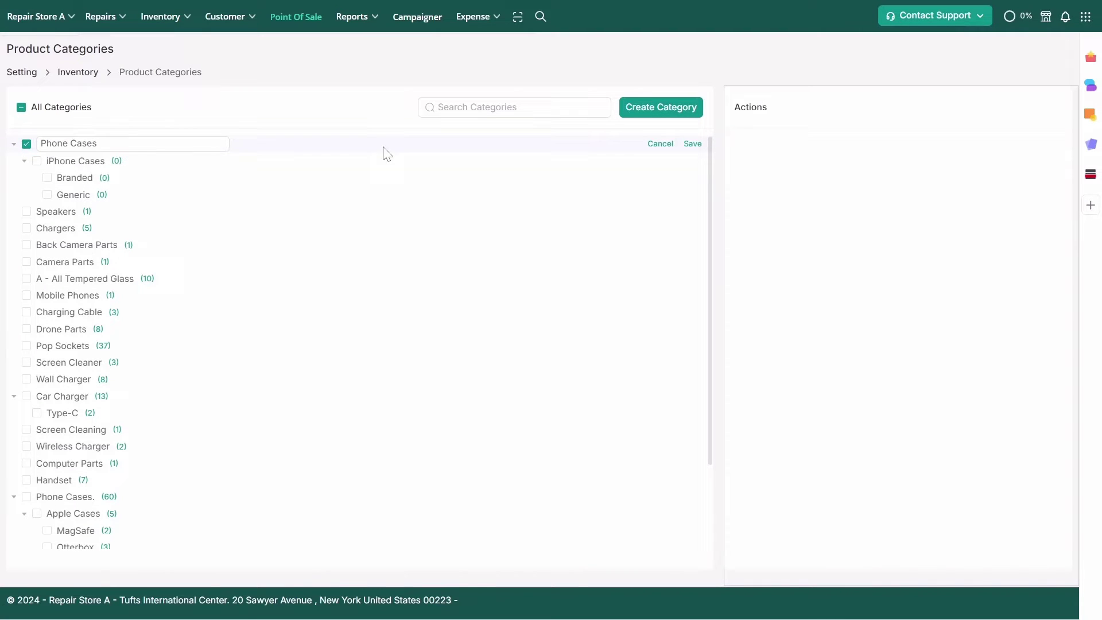
{"action": "left_click", "coordinate": [692, 144]}
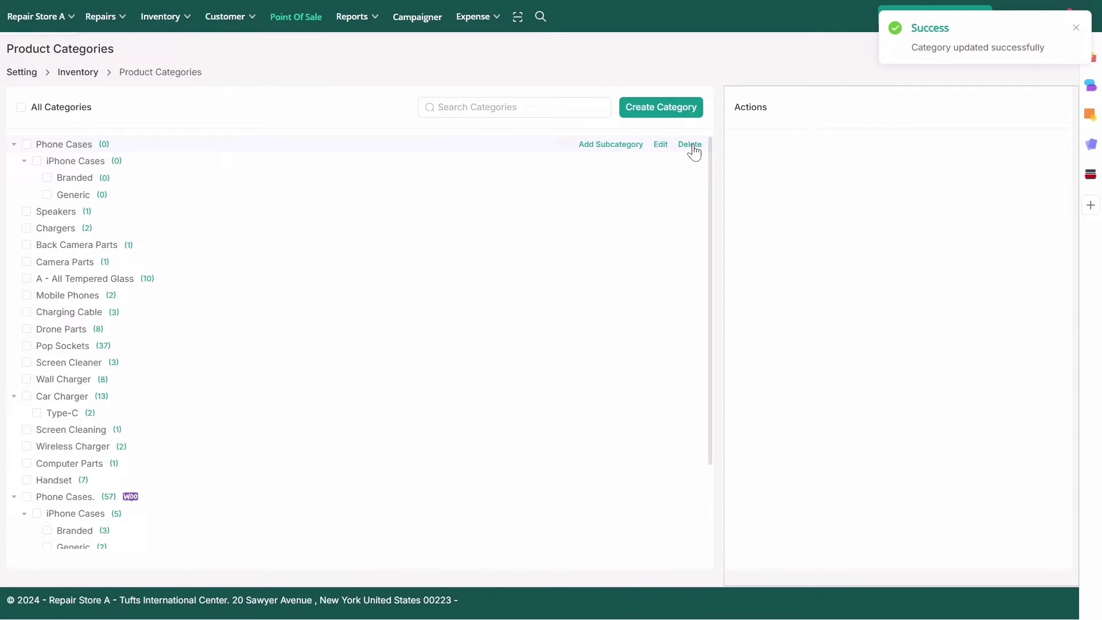
{"action": "left_click", "coordinate": [693, 148]}
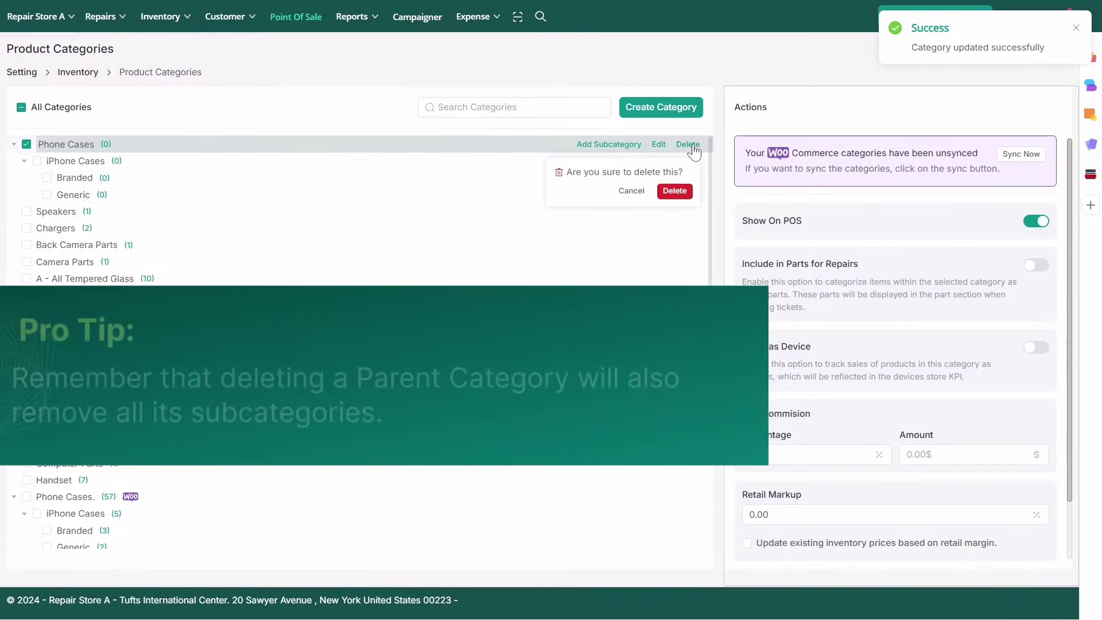
{"action": "left_click", "coordinate": [684, 193]}
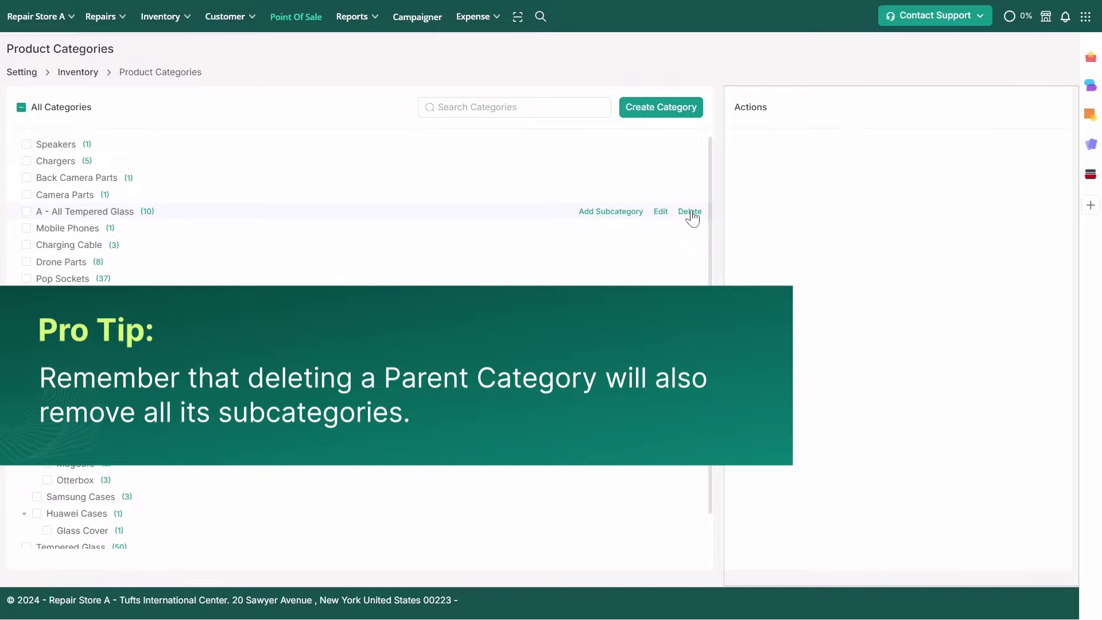
{"action": "left_click", "coordinate": [691, 212]}
{"action": "left_click", "coordinate": [673, 259]}
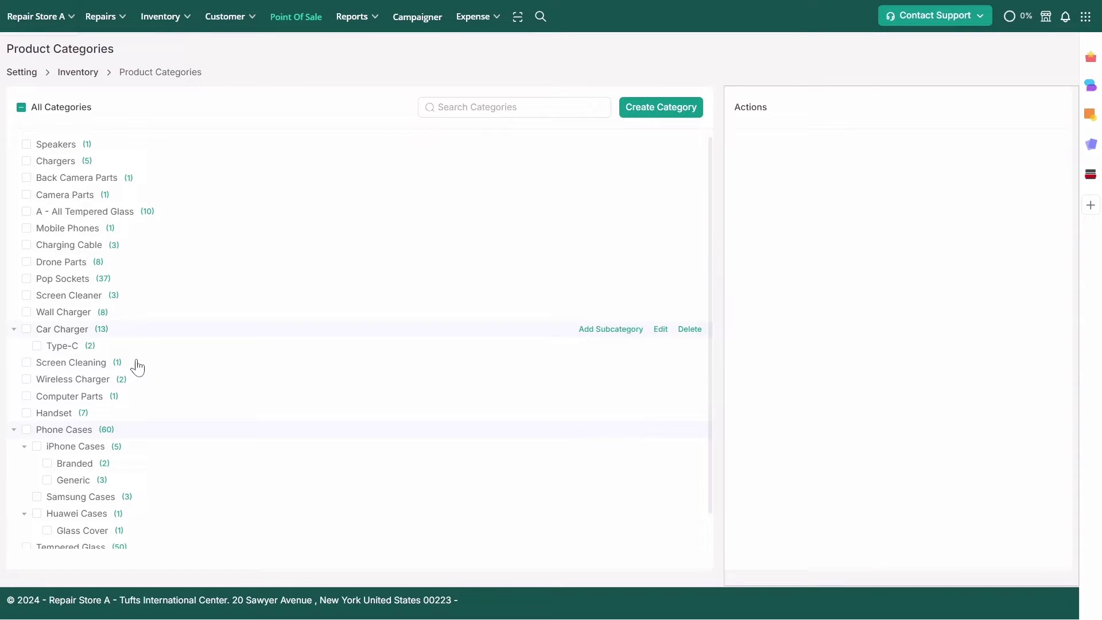
{"action": "left_click", "coordinate": [173, 430]}
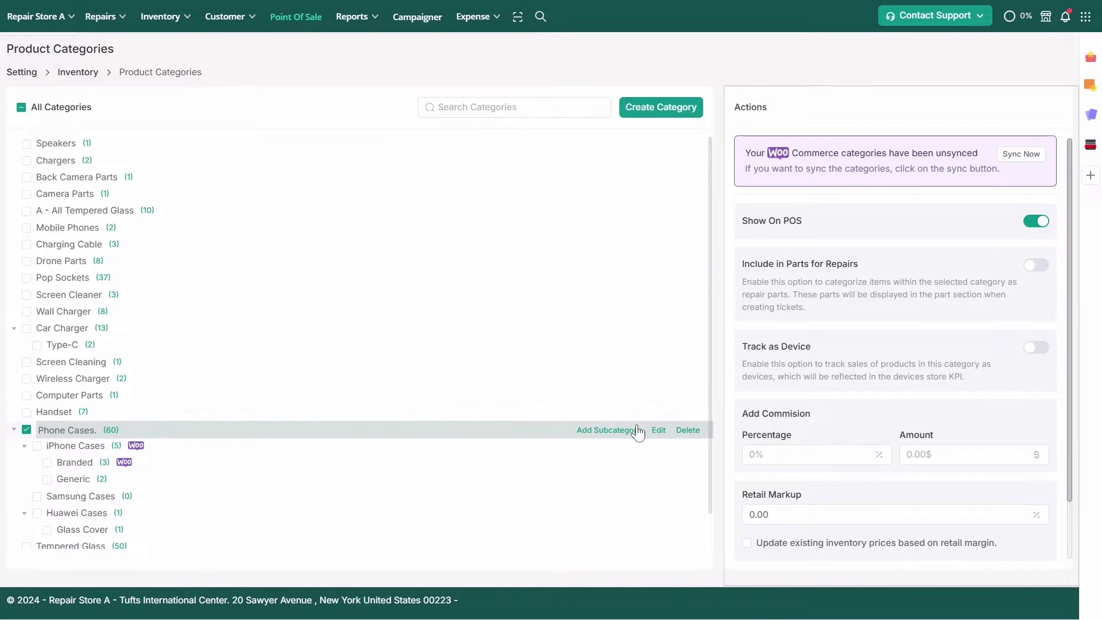
Keep Phone Cases on POS with repair-parts inclusion and Track as Device both off
{"action": "left_click", "coordinate": [1038, 224]}
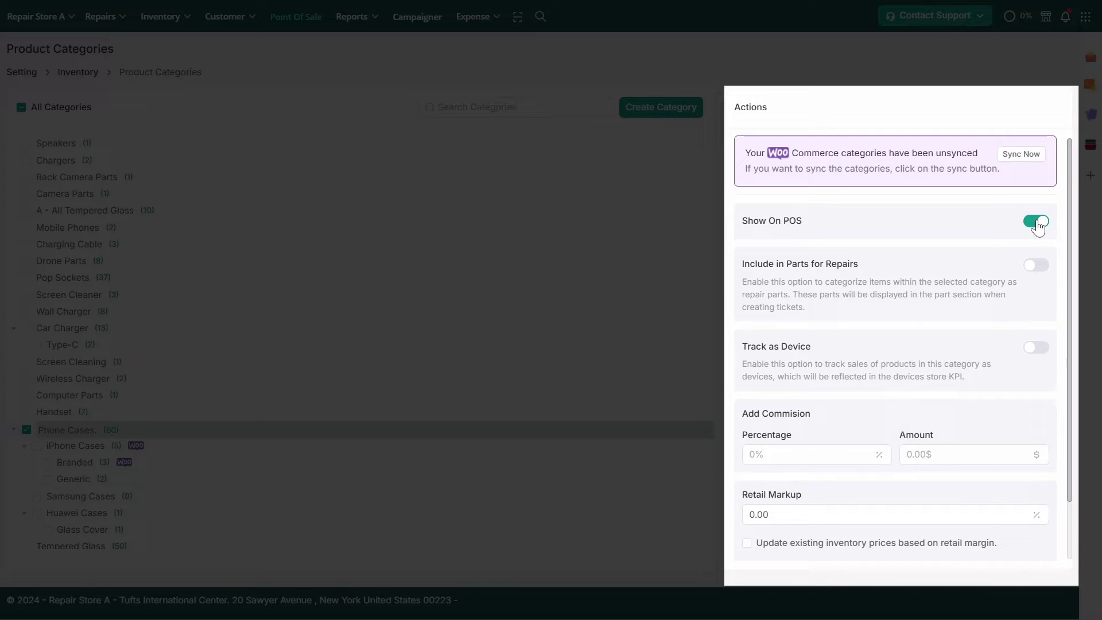
{"action": "left_click", "coordinate": [1035, 265]}
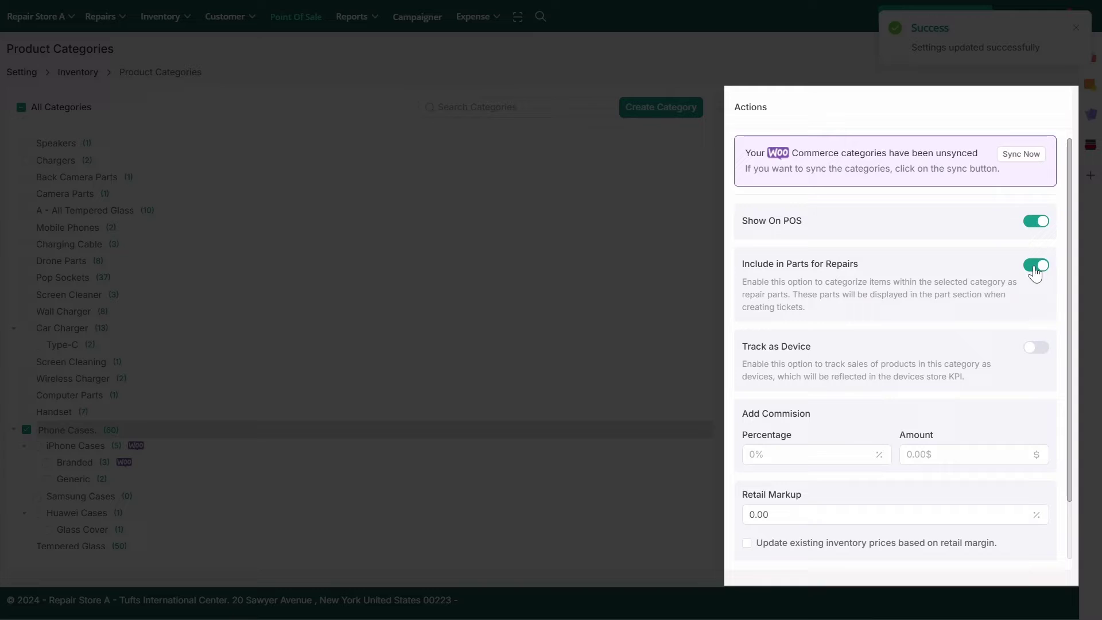
{"action": "left_click", "coordinate": [1036, 267]}
{"action": "left_click", "coordinate": [1037, 348]}
{"action": "left_click", "coordinate": [1037, 349]}
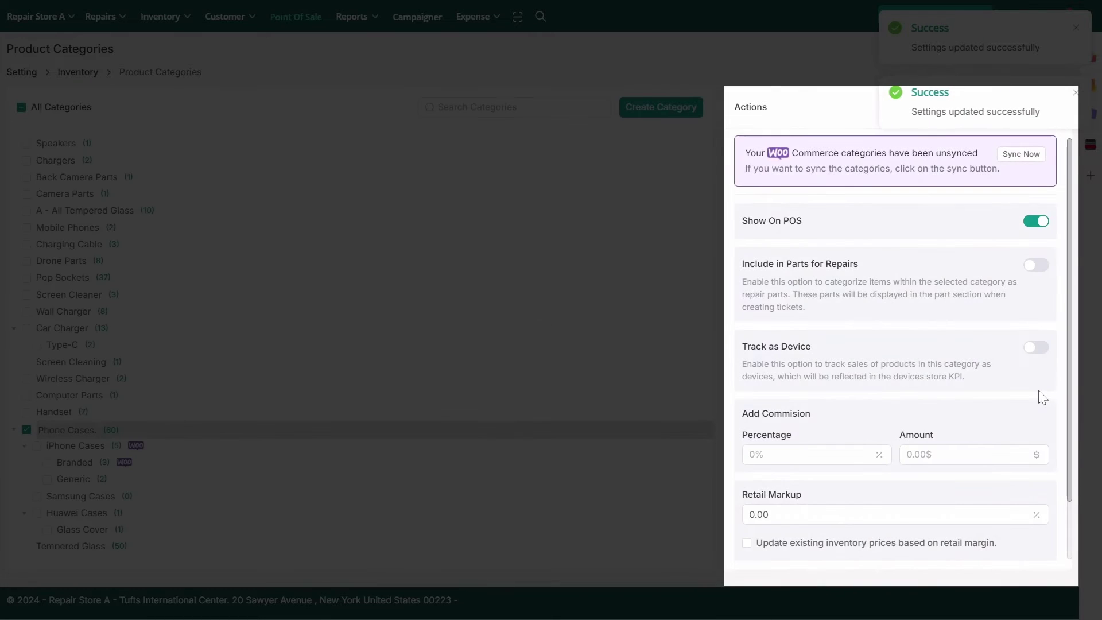
{"action": "scroll", "coordinate": [1042, 397], "scroll_direction": "down", "scroll_amount": 2}
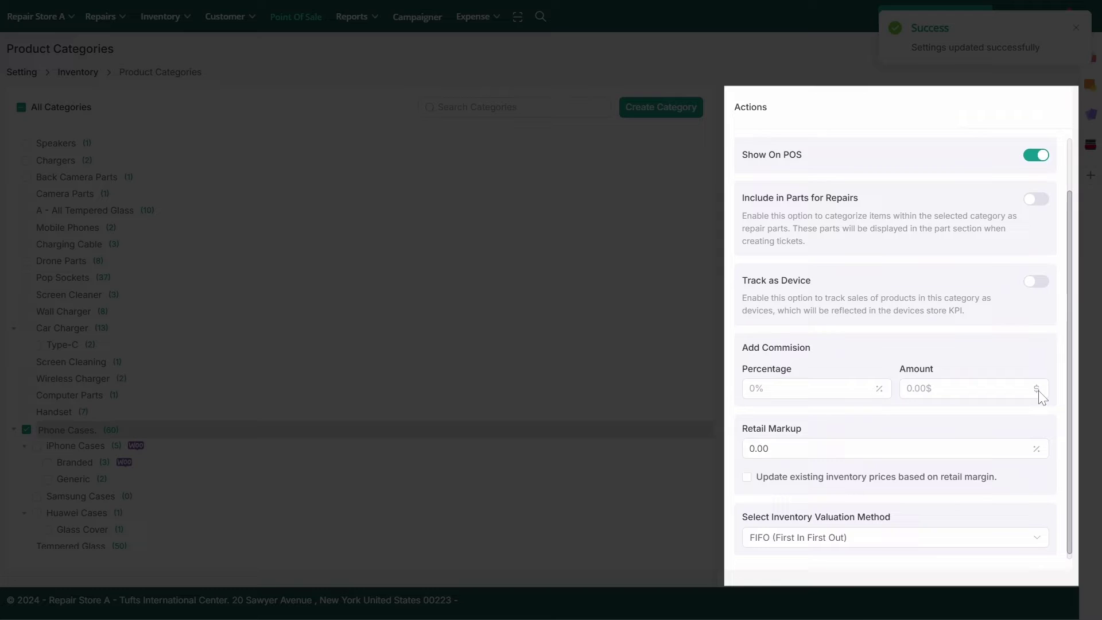
Give Phone Cases a commission of 5 percent and 10 dollars
{"action": "left_click", "coordinate": [809, 388]}
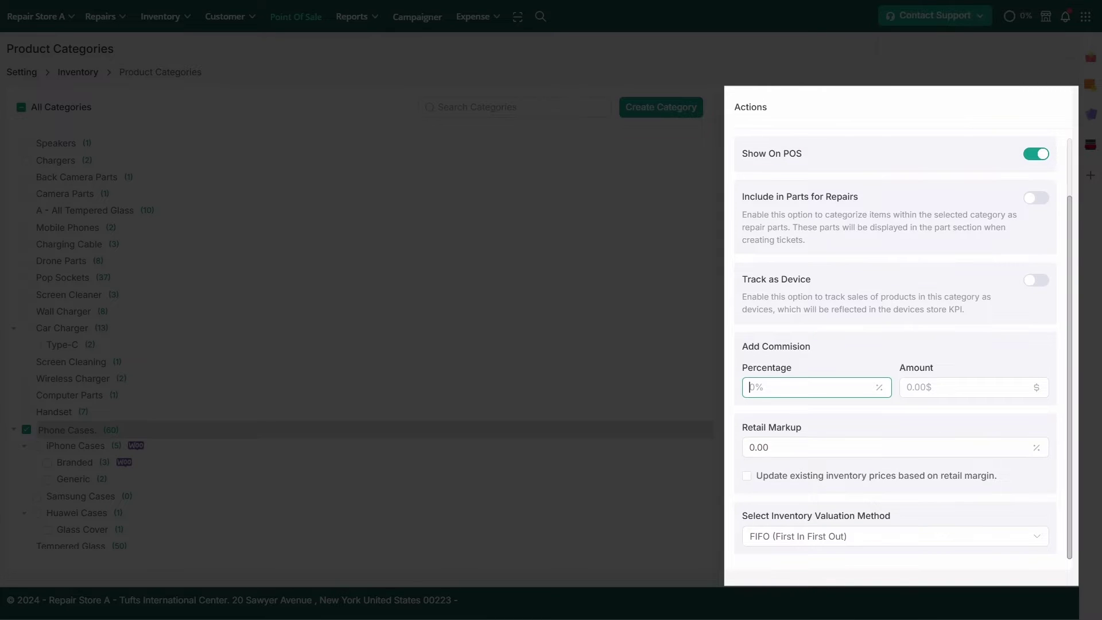
{"action": "type", "text": "5"}
{"action": "left_click", "coordinate": [932, 387]}
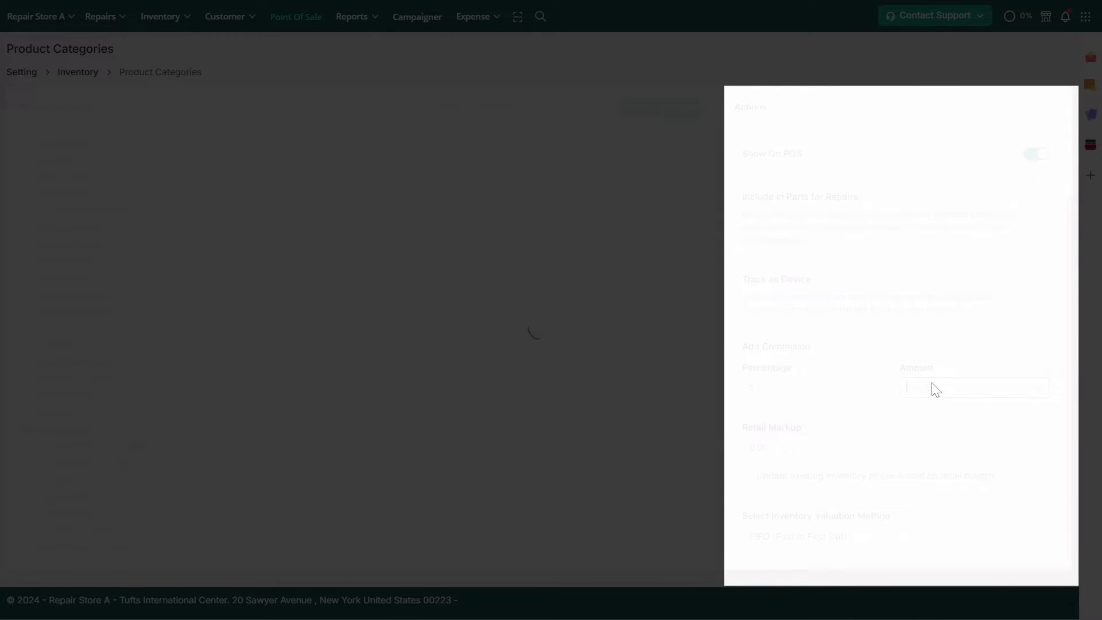
{"action": "type", "text": "10"}
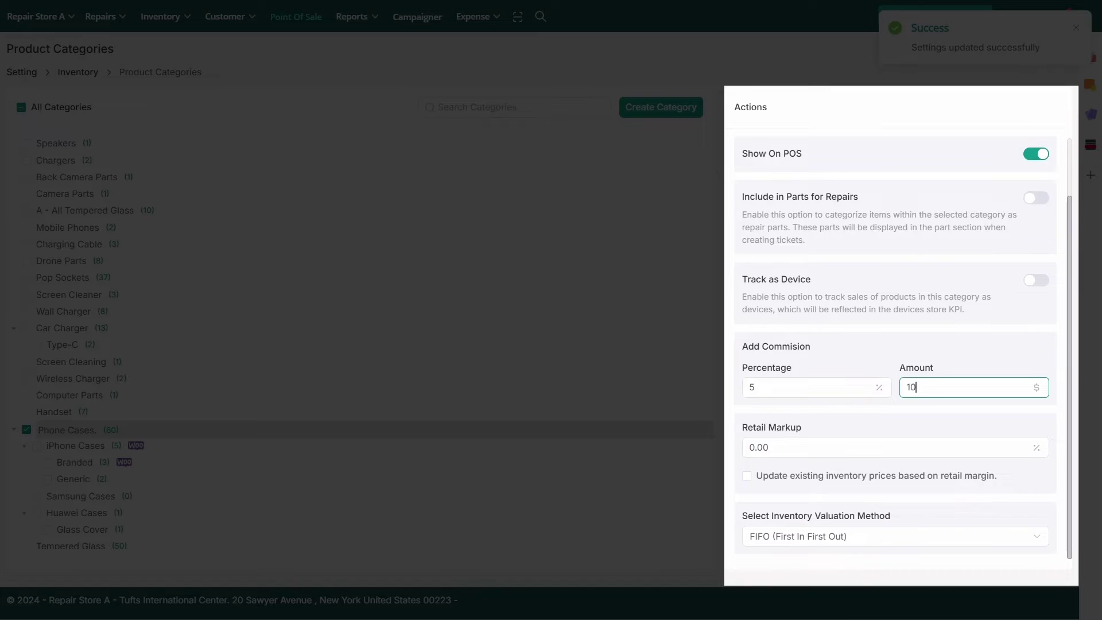
{"action": "left_click", "coordinate": [942, 417]}
Set the retail markup to 10% and apply it to existing inventory prices
{"action": "left_click", "coordinate": [911, 446]}
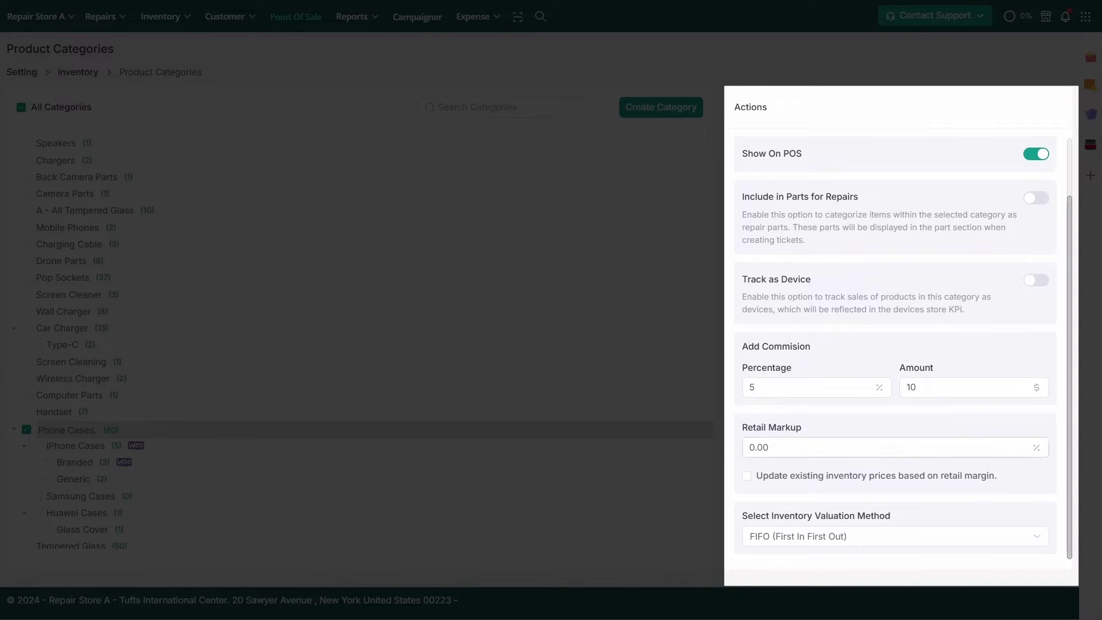
{"action": "key", "text": "BackSpace"}
{"action": "key", "text": "BackSpace"}
{"action": "key", "text": "BackSpace"}
{"action": "key", "text": "BackSpace"}
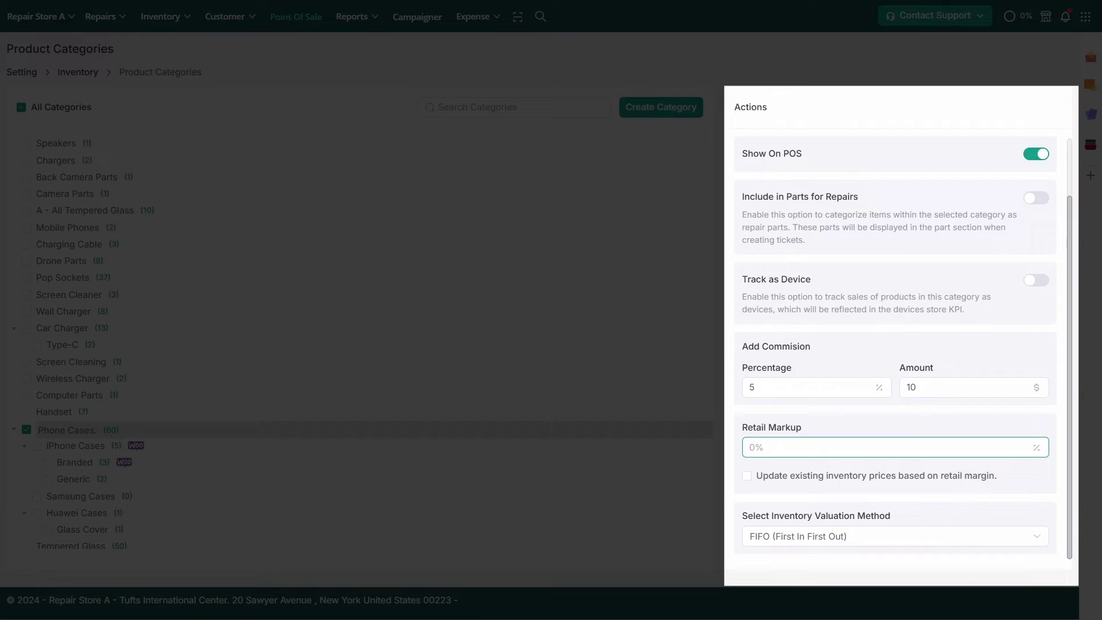
{"action": "type", "text": "10"}
{"action": "left_click", "coordinate": [746, 476]}
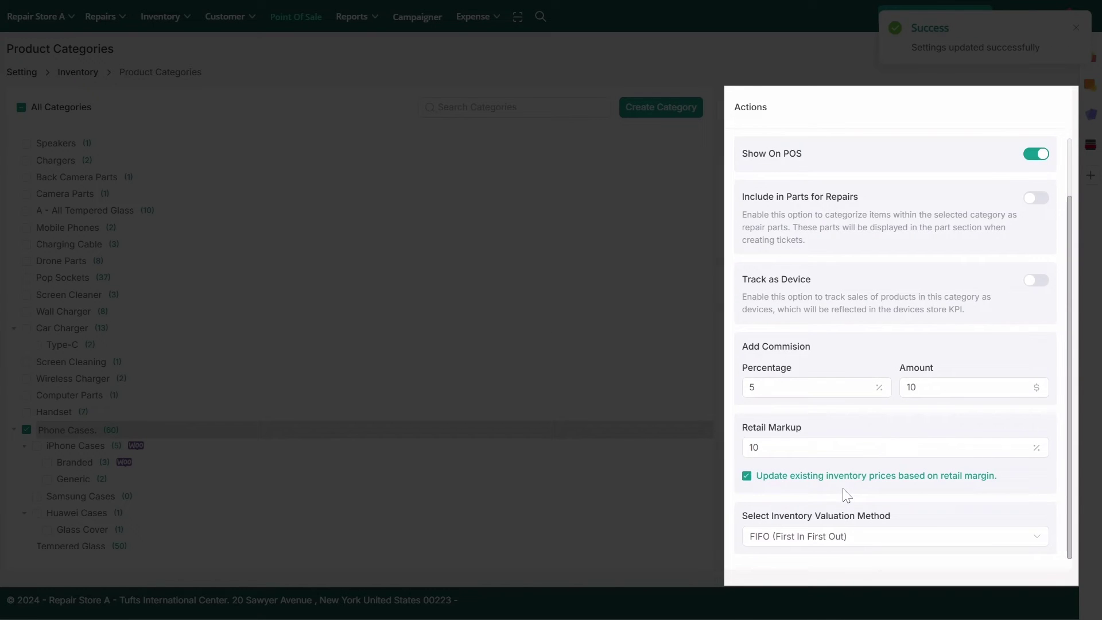
{"action": "left_click", "coordinate": [849, 539]}
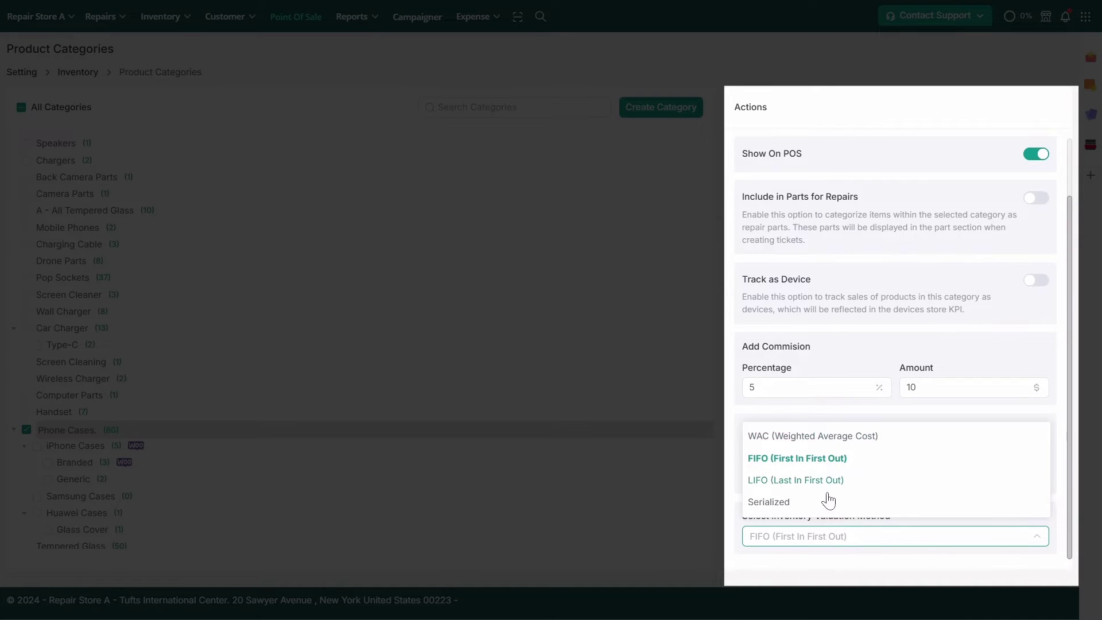
Choose WAC valuation, sync categories with WooCommerce, and open the Shopify integration settings
{"action": "left_click", "coordinate": [824, 442]}
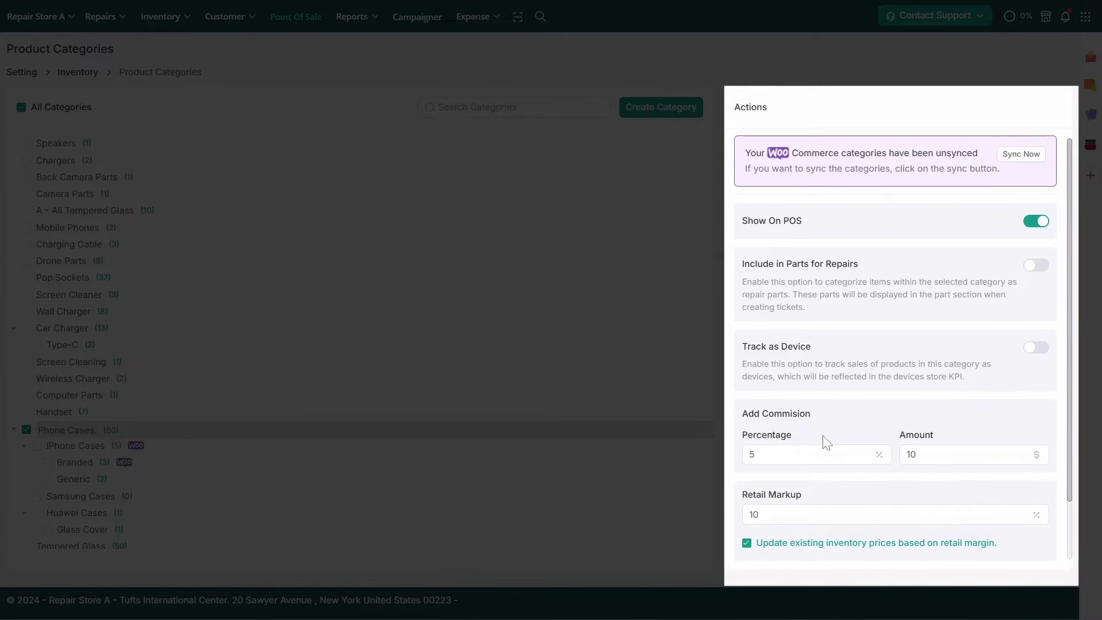
{"action": "left_click", "coordinate": [1001, 155]}
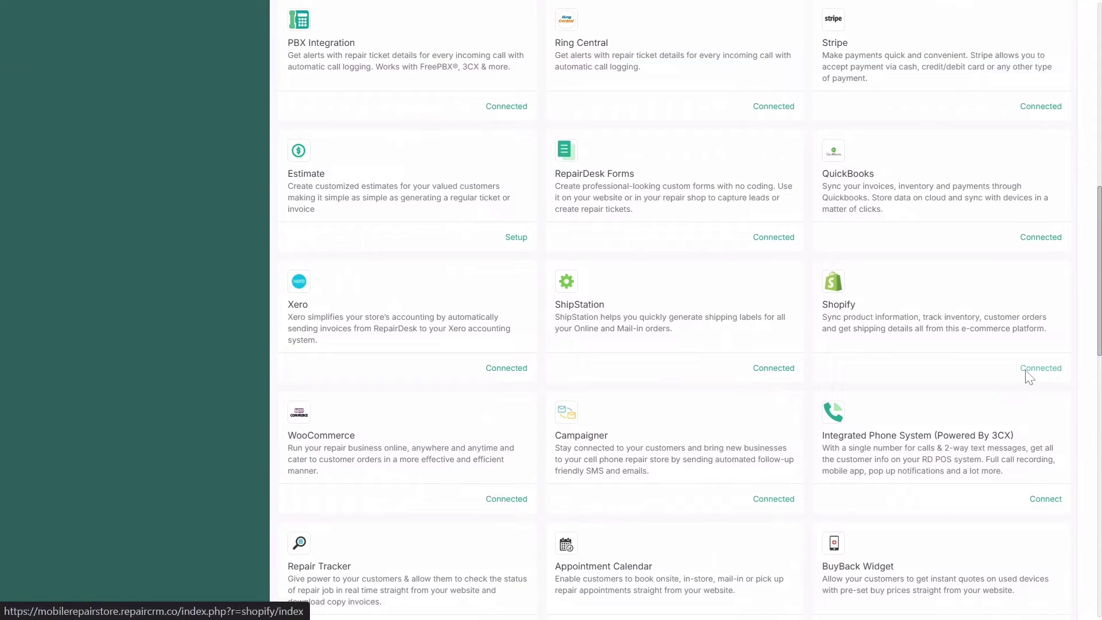
{"action": "left_click", "coordinate": [1028, 374]}
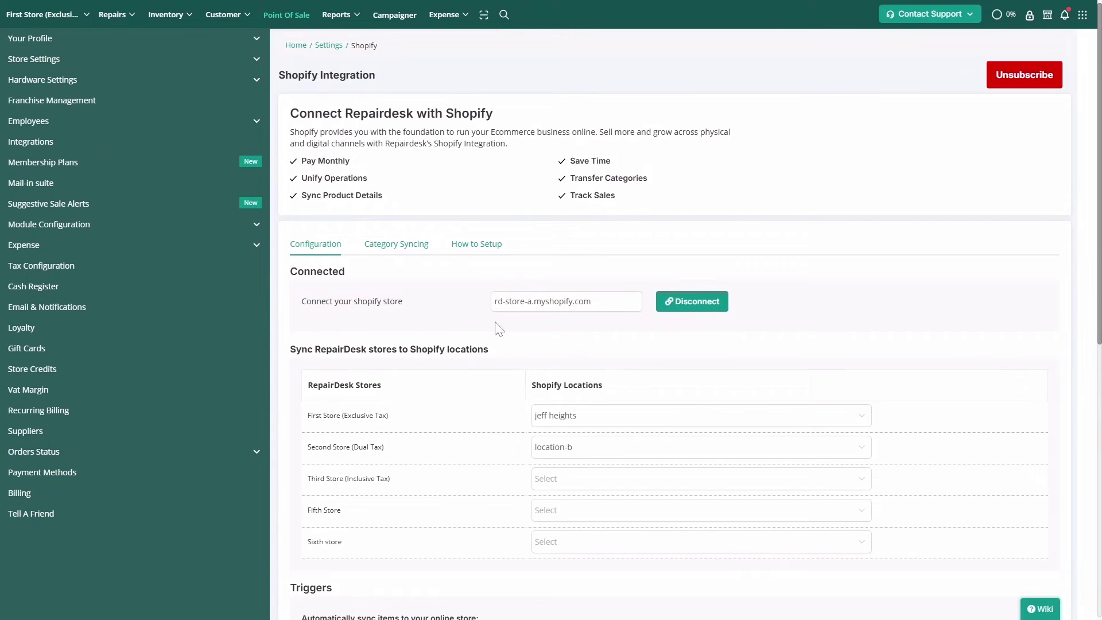
Scroll Shopify's Category Syncing list to locate Phone Cases and the Save/Sync footer
{"action": "left_click", "coordinate": [396, 244]}
{"action": "scroll", "coordinate": [402, 245], "scroll_direction": "down", "scroll_amount": 10}
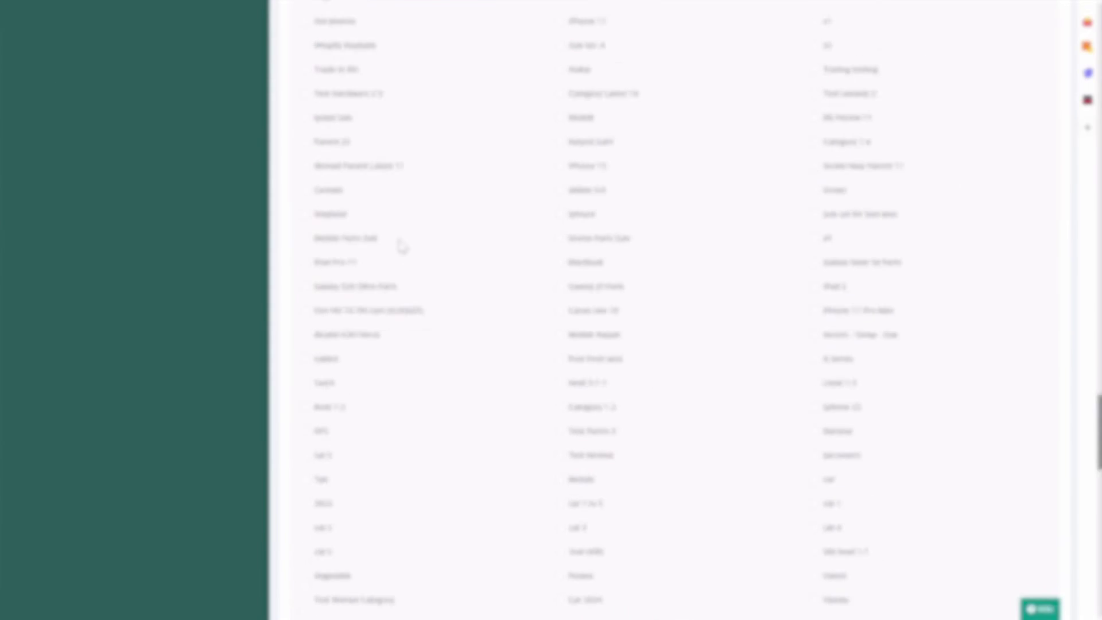
{"action": "scroll", "coordinate": [402, 246], "scroll_direction": "down", "scroll_amount": 10}
{"action": "scroll", "coordinate": [398, 244], "scroll_direction": "up", "scroll_amount": 2}
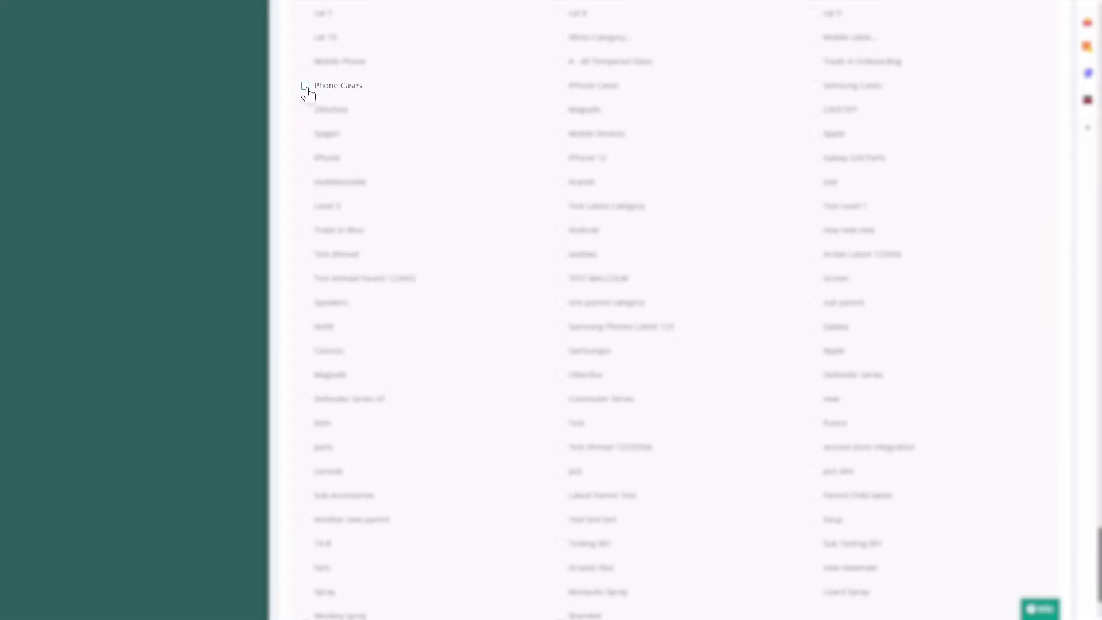
{"action": "scroll", "coordinate": [307, 93], "scroll_direction": "down", "scroll_amount": 3}
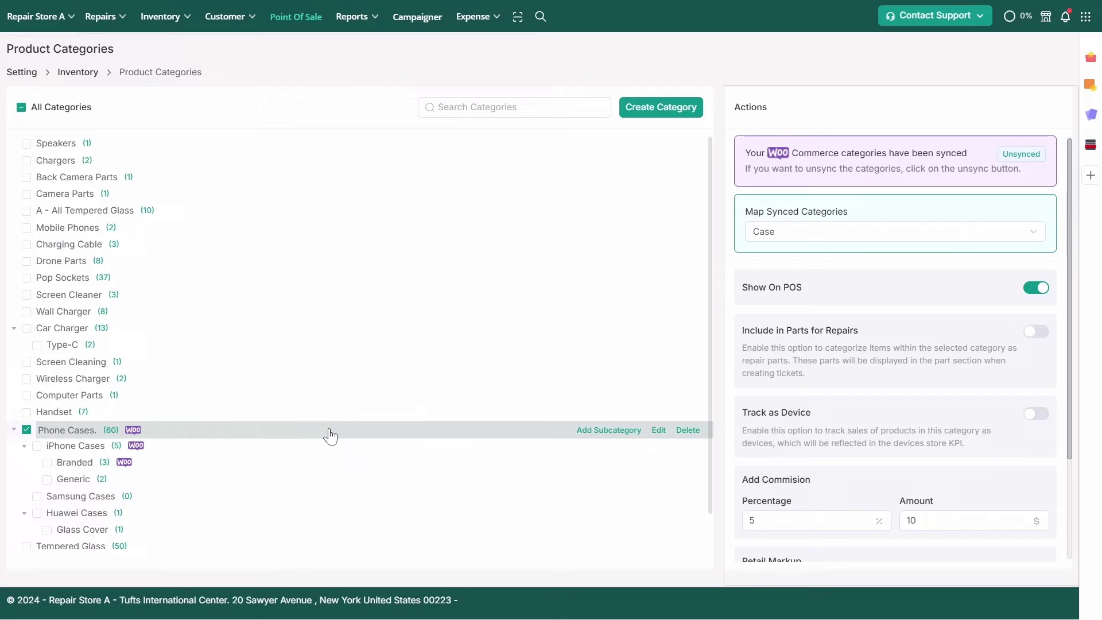
Filter inventory by Branded and confirm Phone Cases > iPhone Cases > Branded is checked
{"action": "left_click", "coordinate": [103, 464]}
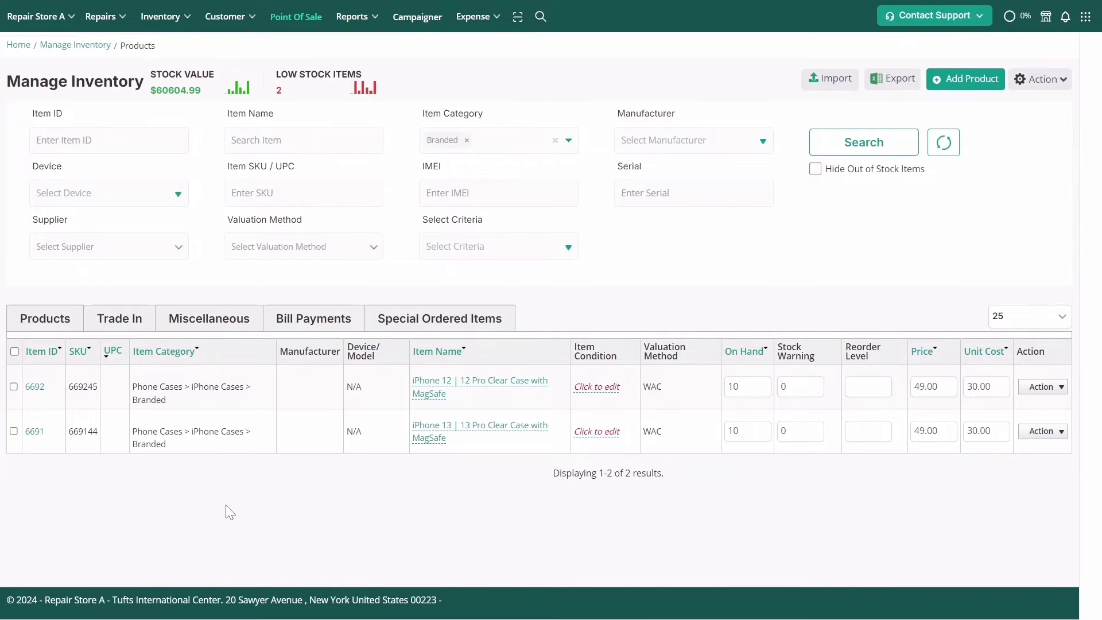
{"action": "left_click", "coordinate": [568, 141]}
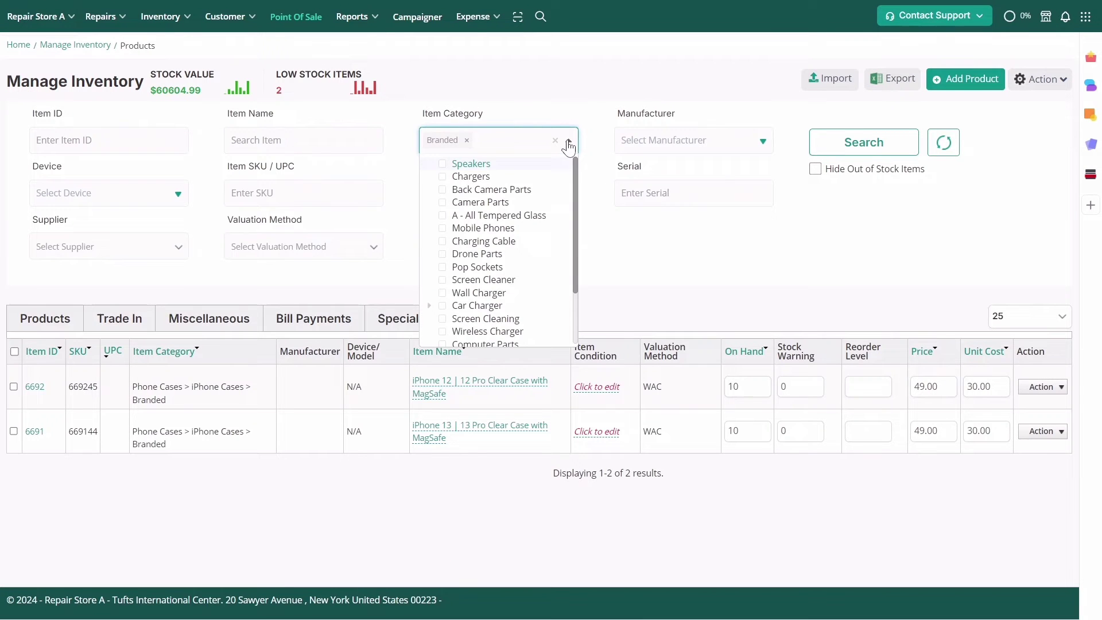
{"action": "scroll", "coordinate": [562, 244], "scroll_direction": "down", "scroll_amount": 1}
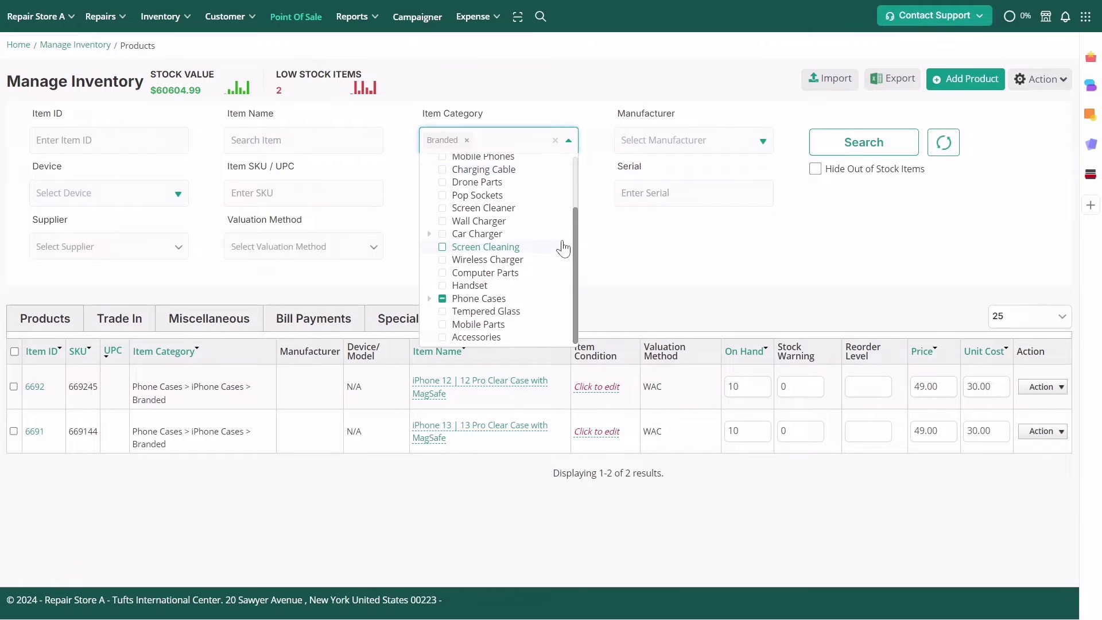
{"action": "left_click", "coordinate": [429, 299]}
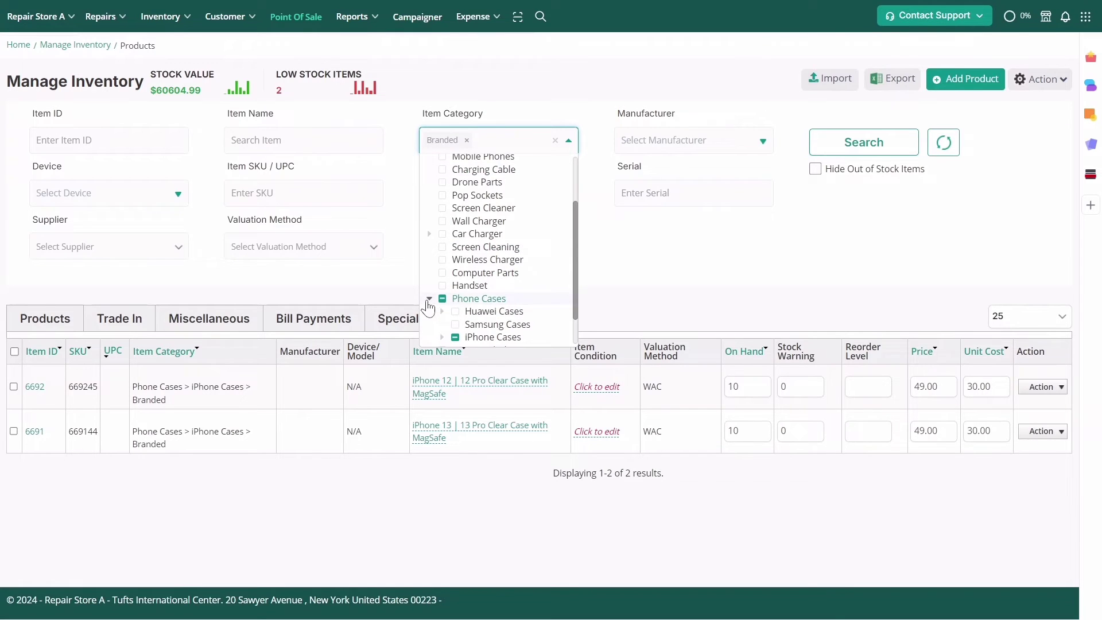
{"action": "scroll", "coordinate": [521, 320], "scroll_direction": "down", "scroll_amount": 1}
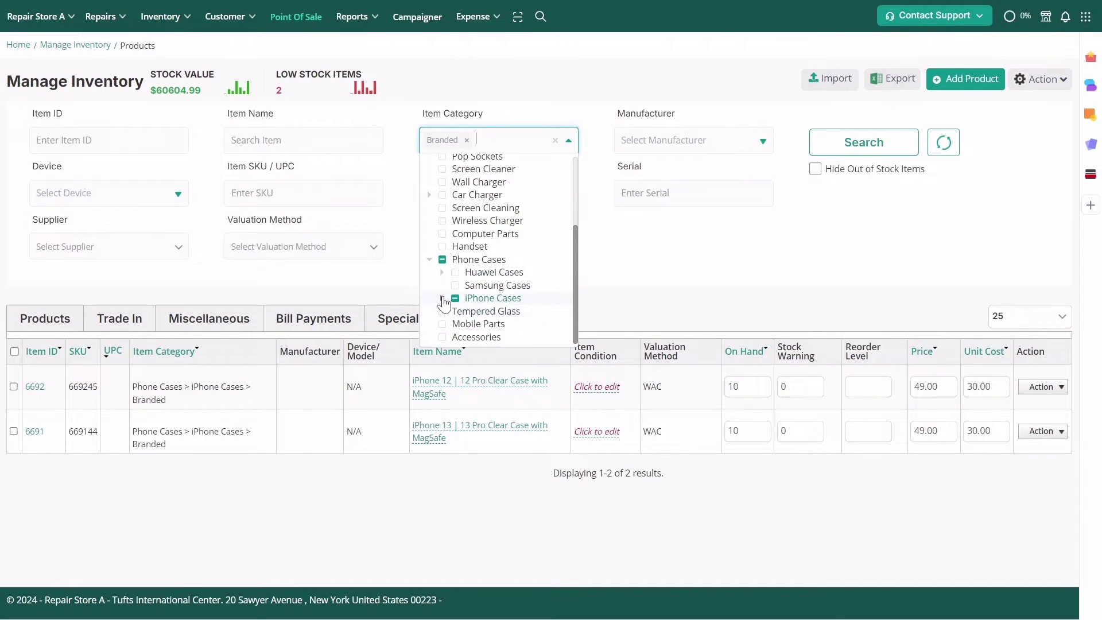
{"action": "left_click", "coordinate": [443, 299]}
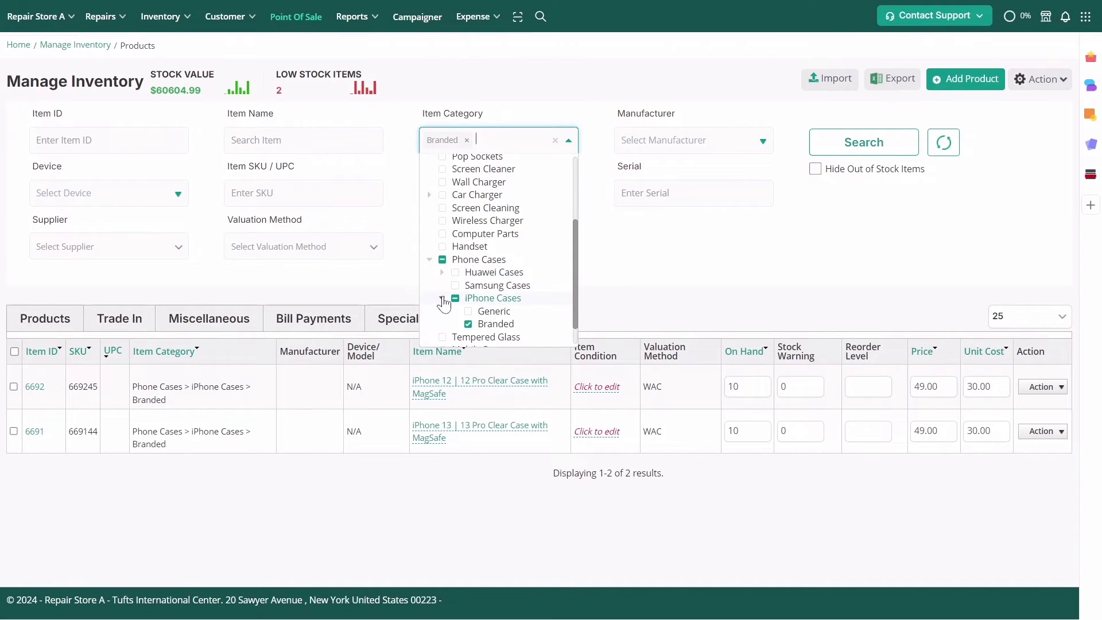
{"action": "left_click", "coordinate": [613, 289]}
Open the Defender Series Pro Phone Case for iPhone 15 from the products list for editing
{"action": "mouse_move", "coordinate": [147, 26]}
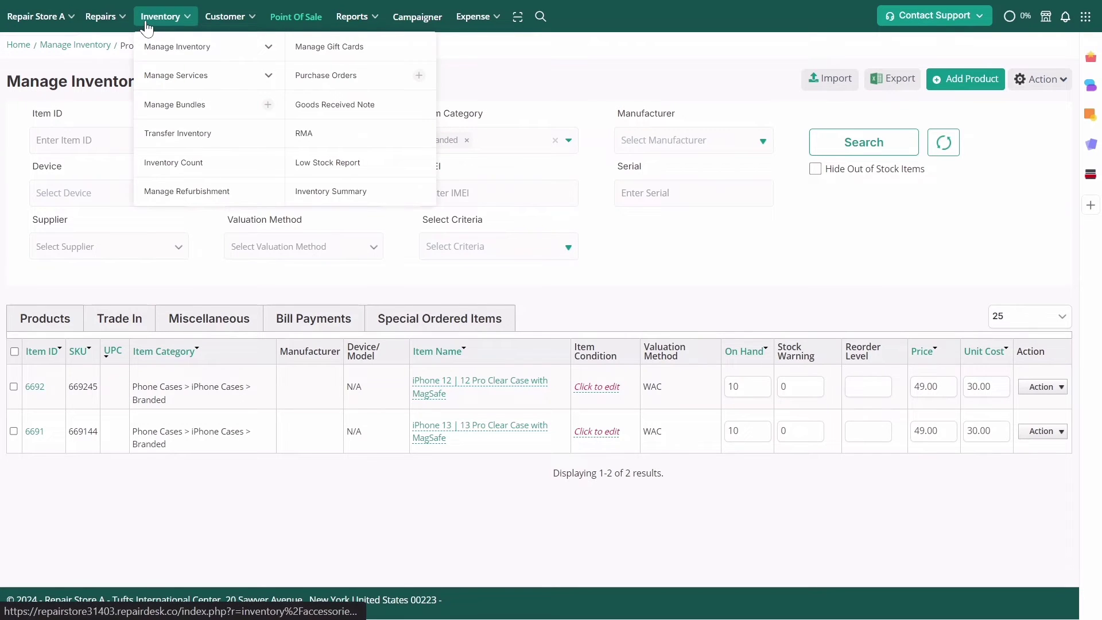
{"action": "left_click", "coordinate": [273, 51]}
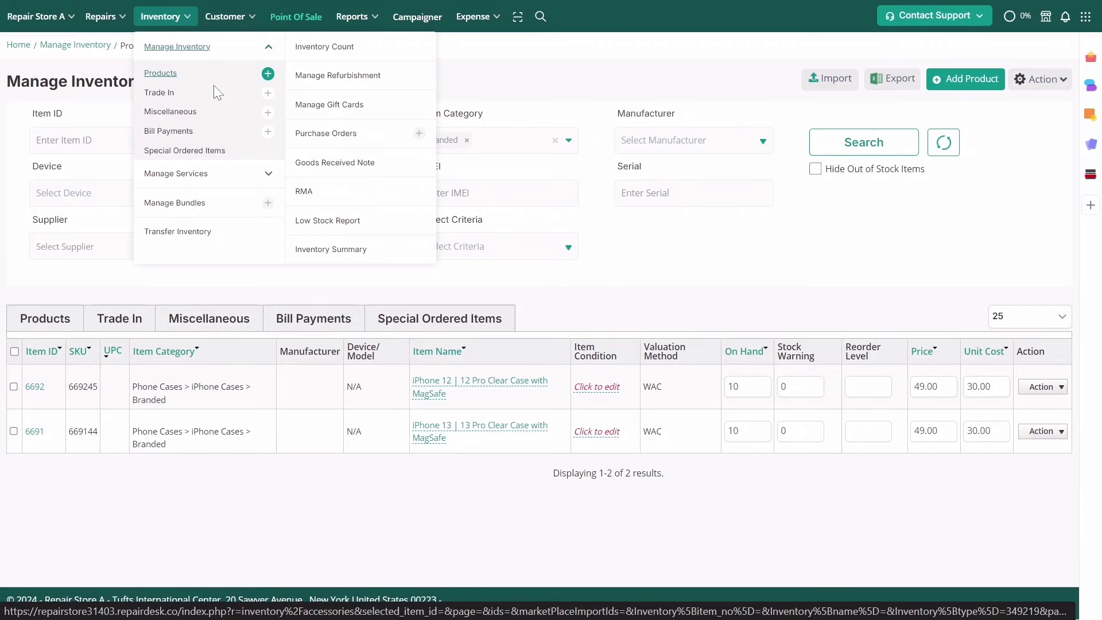
{"action": "left_click", "coordinate": [161, 74]}
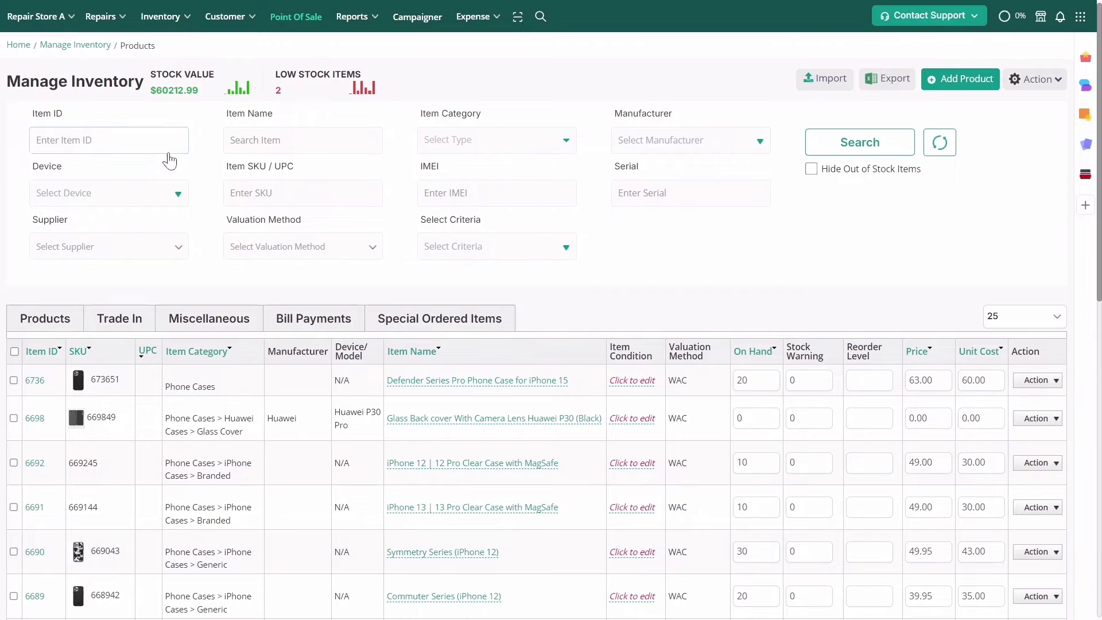
{"action": "left_click", "coordinate": [36, 385]}
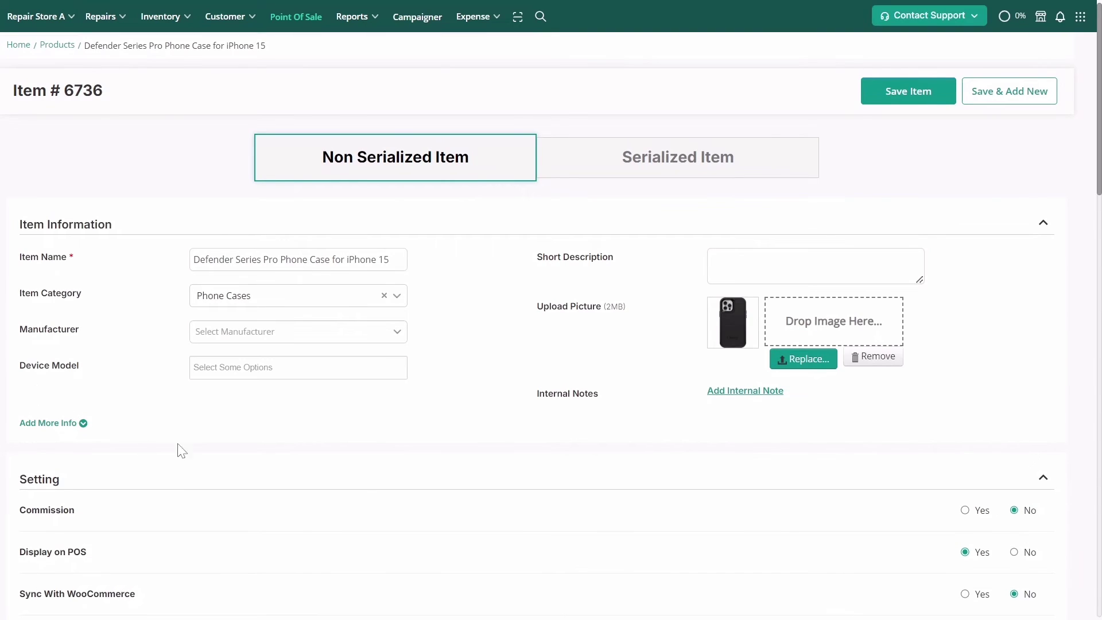
Set its category to Phone Cases > iPhone Cases > Branded and save the item
{"action": "left_click", "coordinate": [396, 295]}
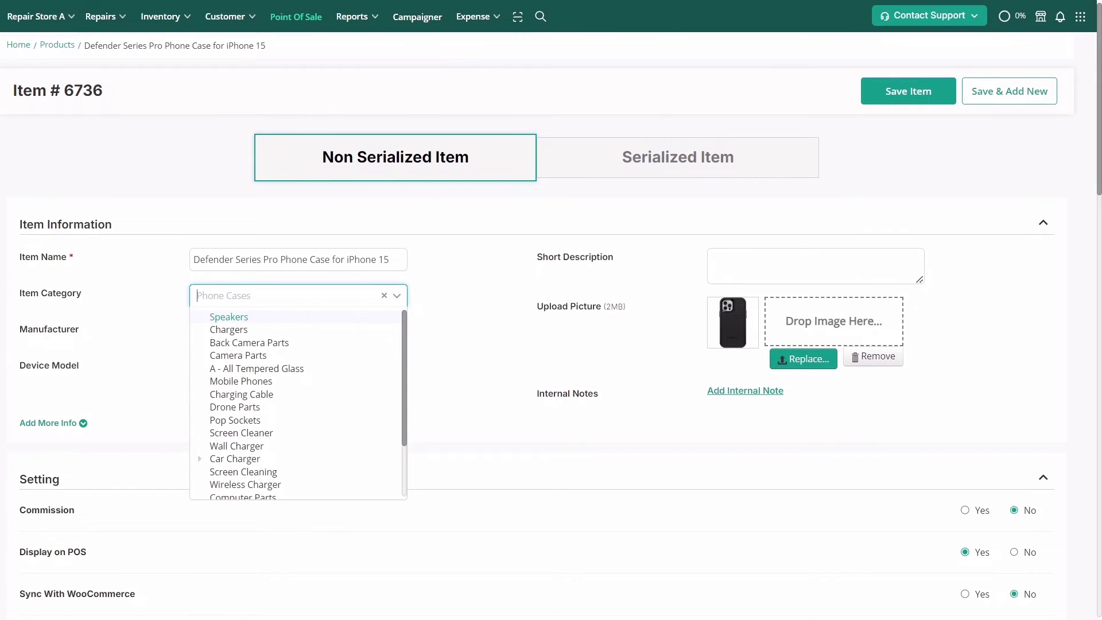
{"action": "type", "text": "ph"}
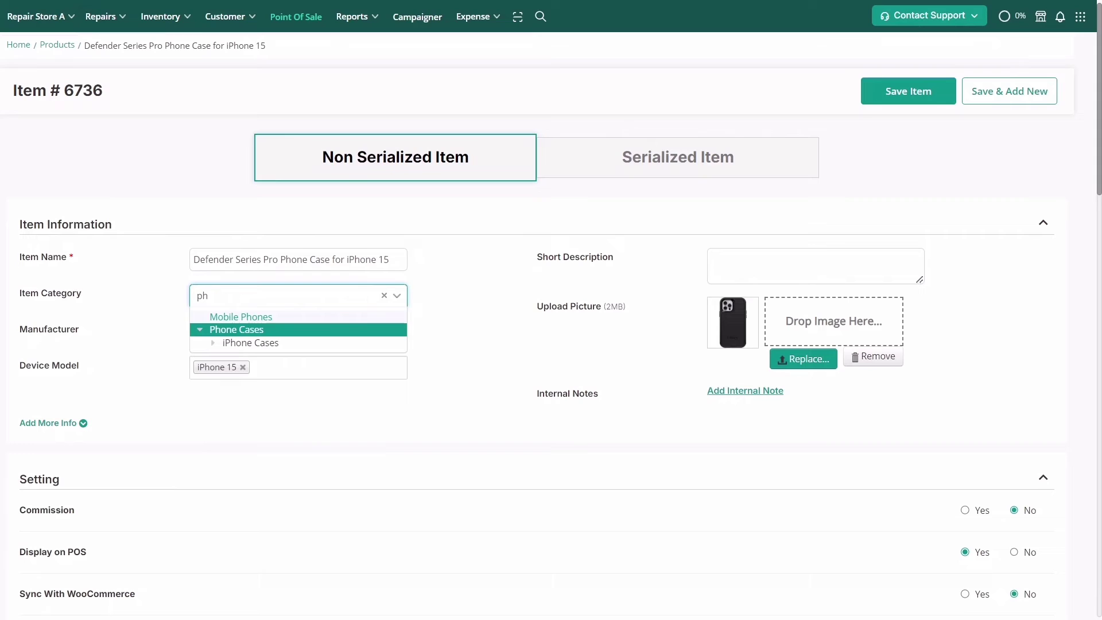
{"action": "left_click", "coordinate": [200, 331]}
{"action": "left_click", "coordinate": [201, 331]}
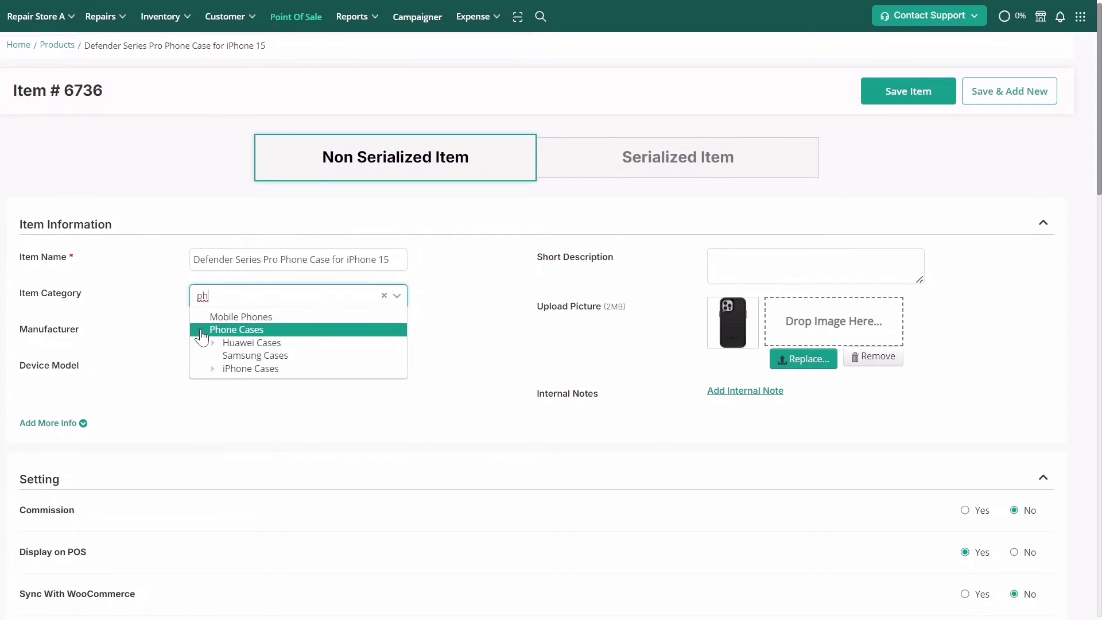
{"action": "left_click", "coordinate": [213, 369]}
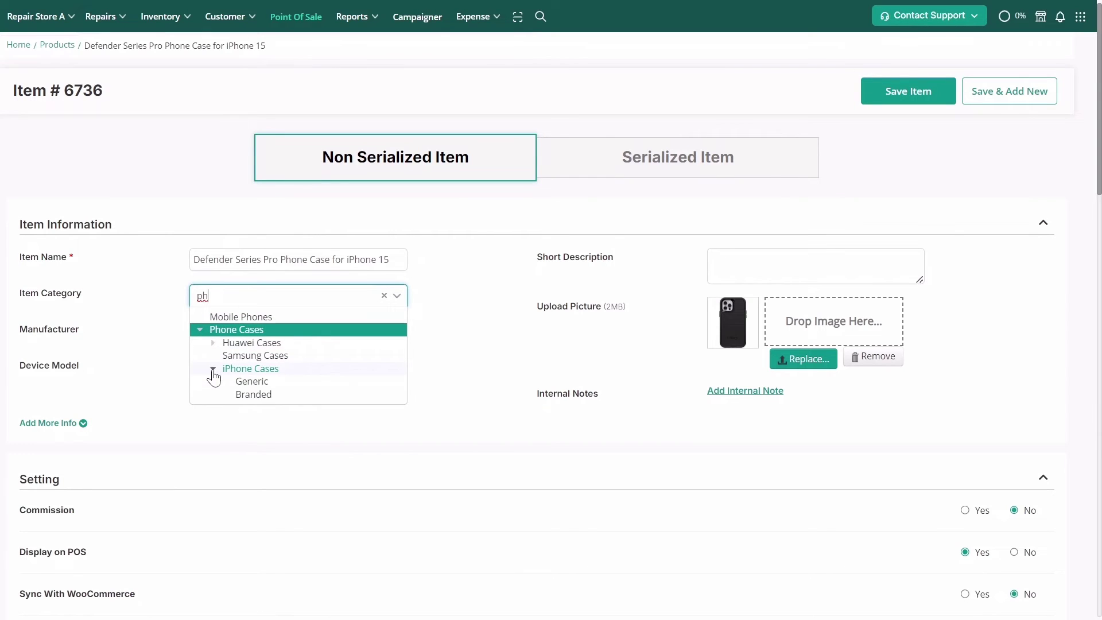
{"action": "left_click", "coordinate": [238, 398]}
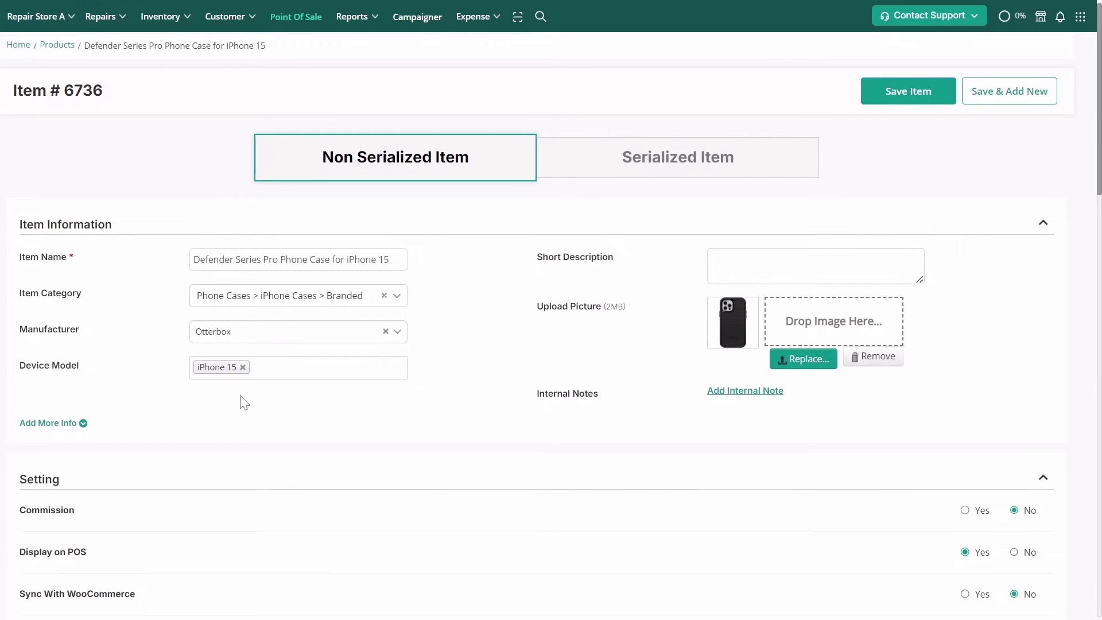
{"action": "left_click", "coordinate": [910, 95]}
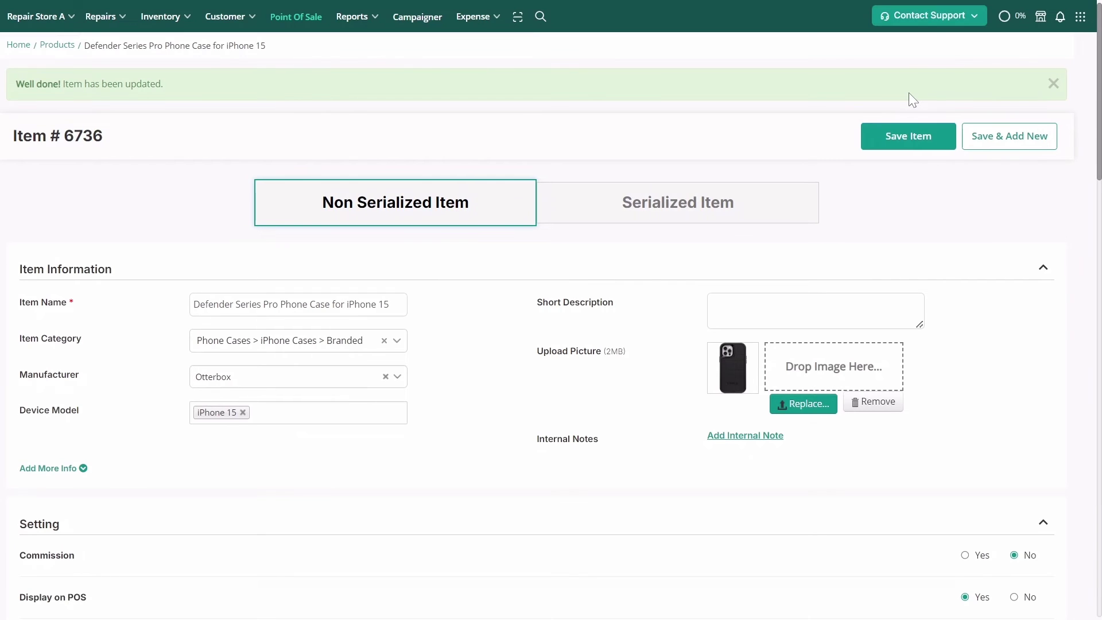
In POS Products, browse Phone Cases > iPhone Cases > Branded > Apple > iPhone 15 and add the Defender Series Pro case
{"action": "left_click", "coordinate": [309, 27]}
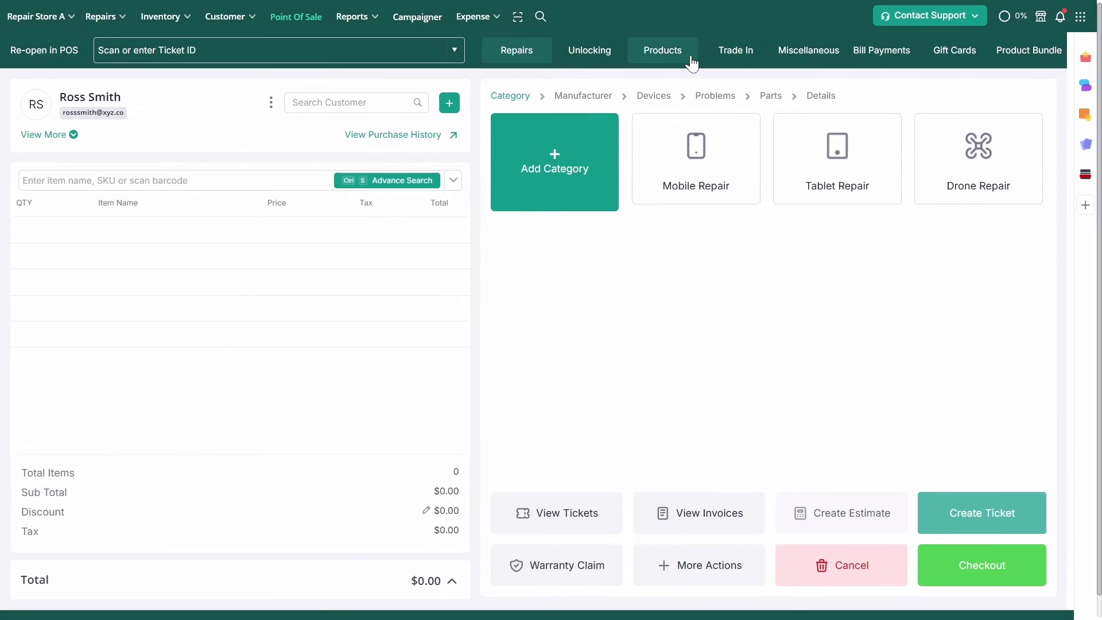
{"action": "left_click", "coordinate": [677, 54]}
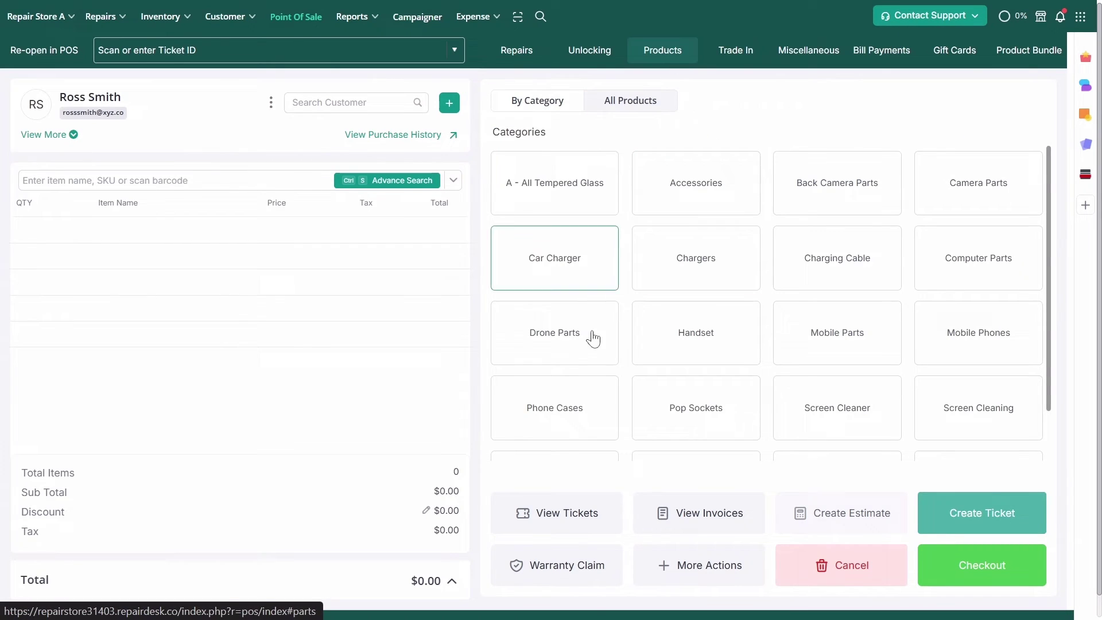
{"action": "left_click", "coordinate": [557, 378]}
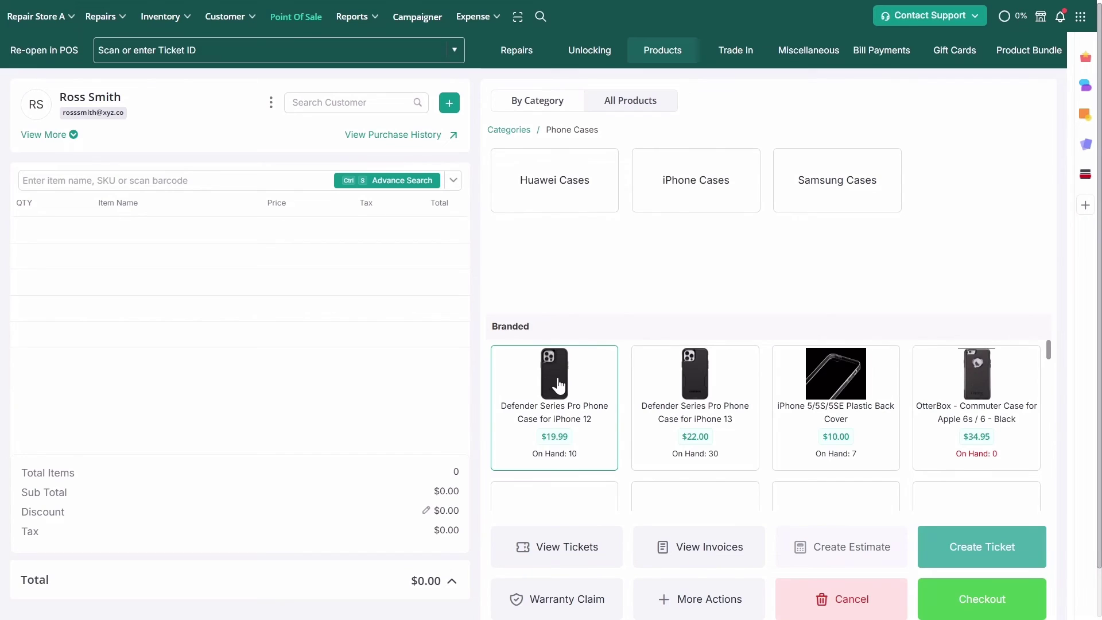
{"action": "left_click", "coordinate": [673, 198]}
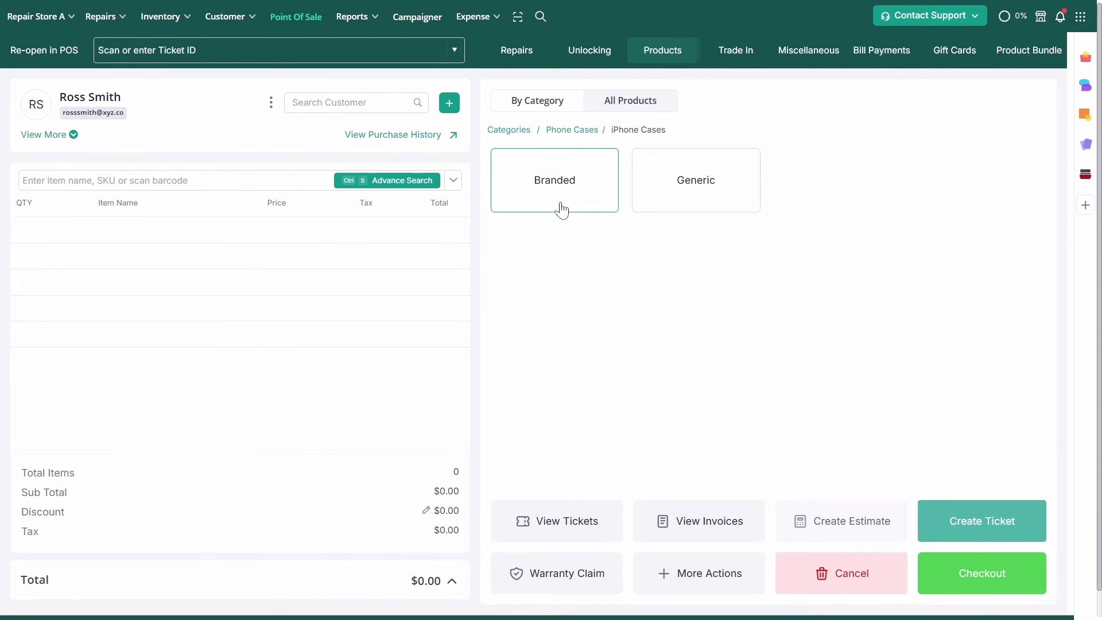
{"action": "left_click", "coordinate": [561, 210]}
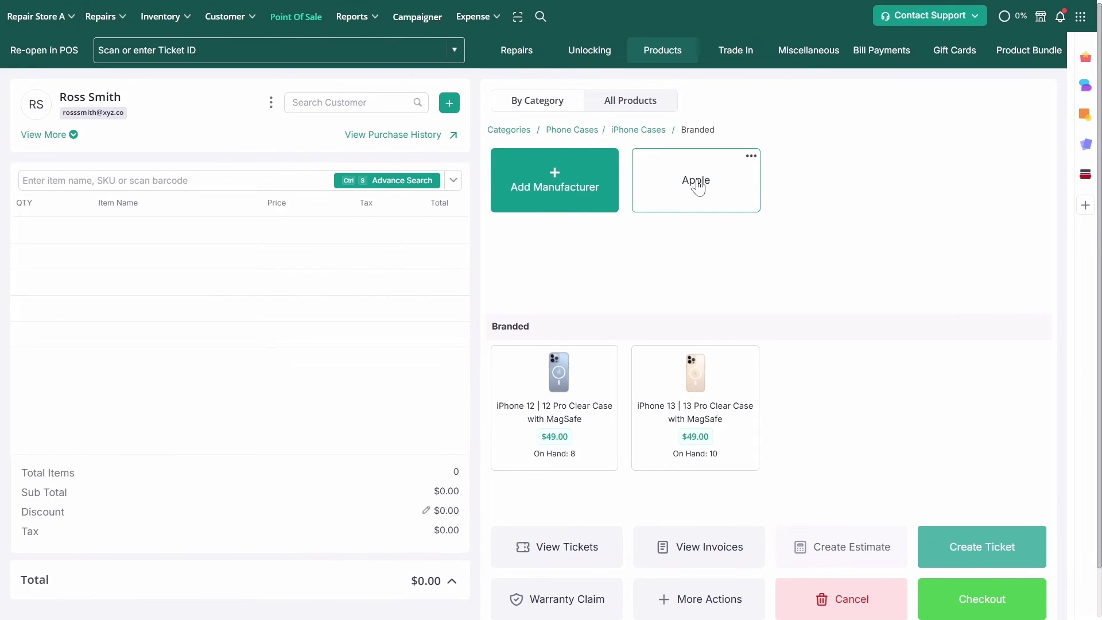
{"action": "left_click", "coordinate": [698, 189]}
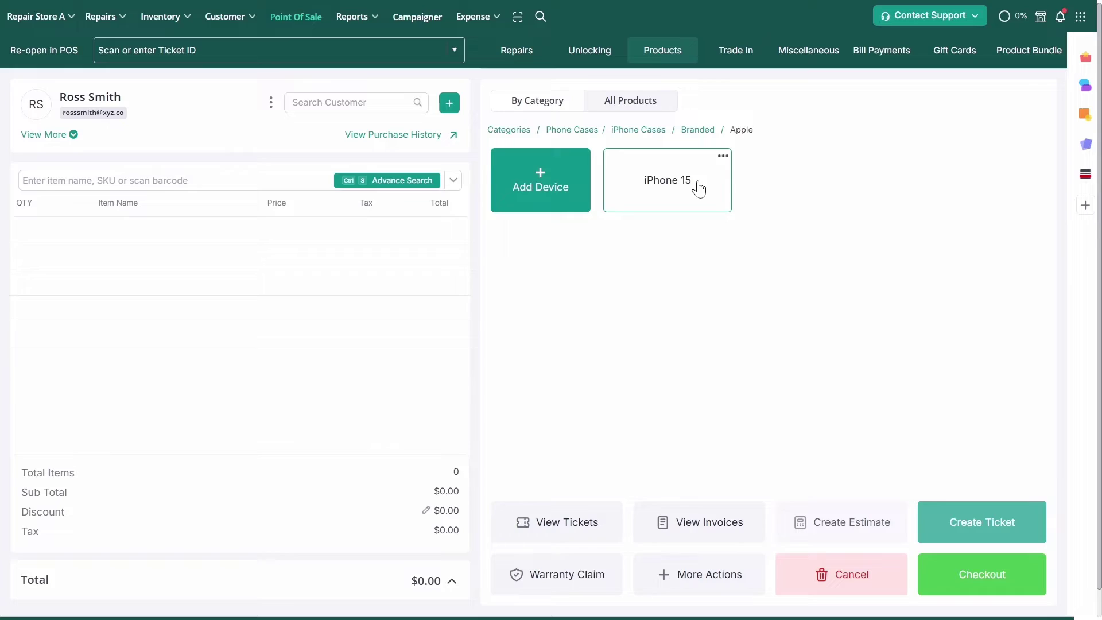
{"action": "left_click", "coordinate": [699, 188]}
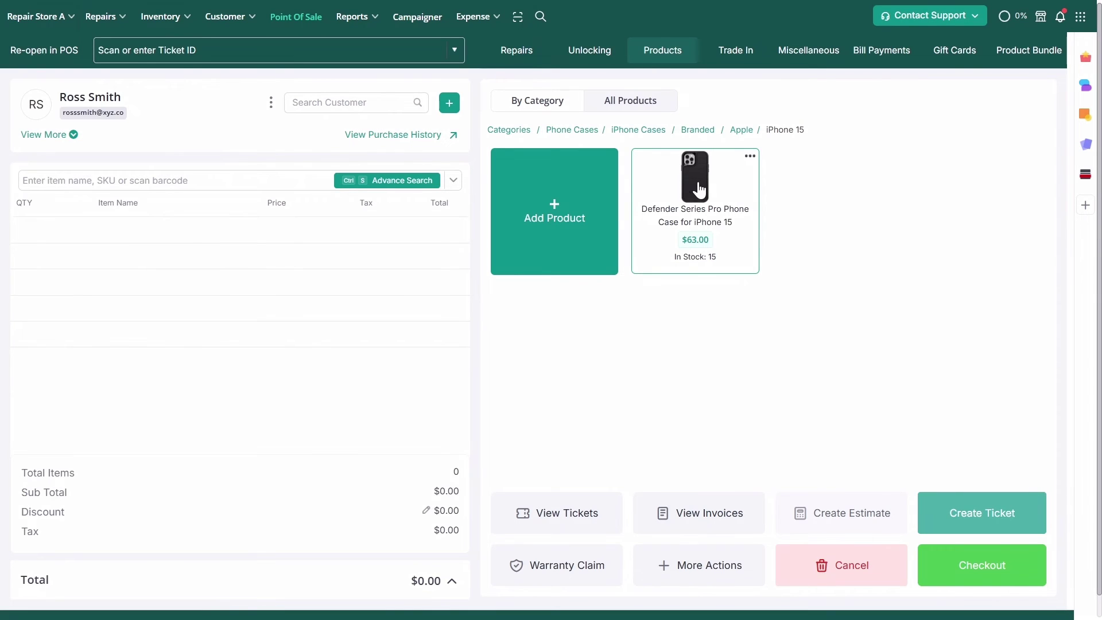
{"action": "left_click", "coordinate": [697, 182]}
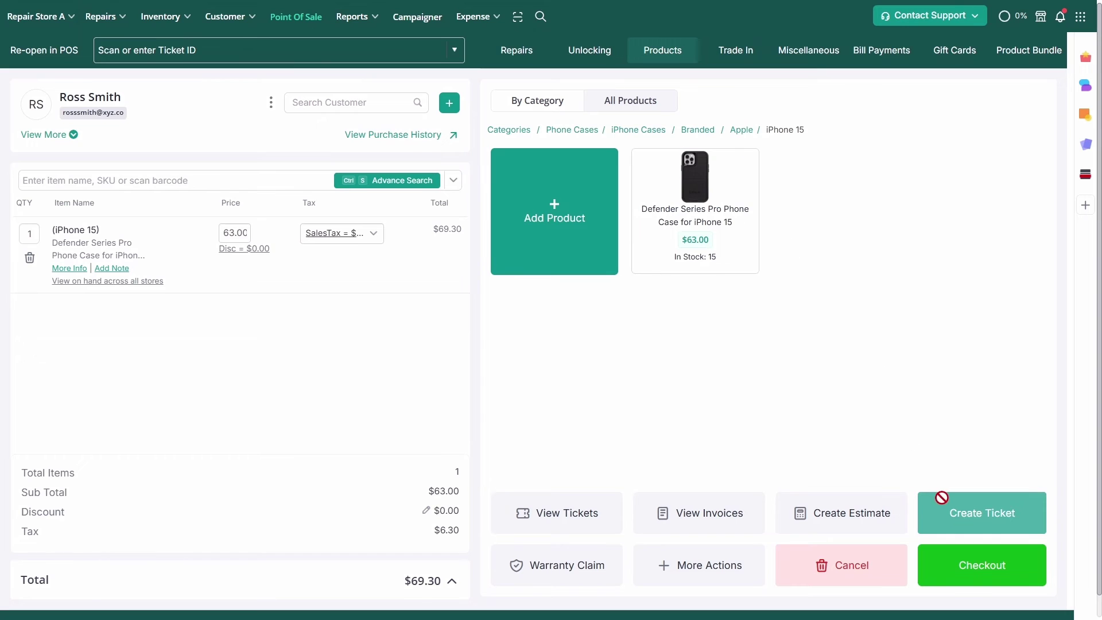
Check out the $69.30 cart with the access pin, pay in full cash, and dismiss the follow-up prompt
{"action": "left_click", "coordinate": [947, 565]}
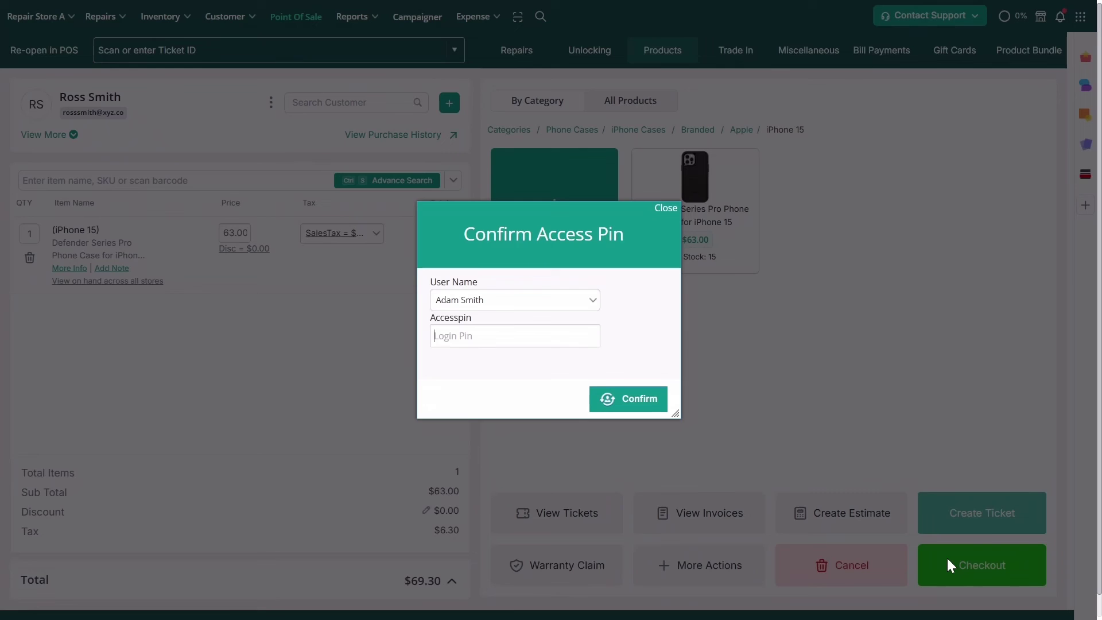
{"action": "left_click", "coordinate": [648, 394]}
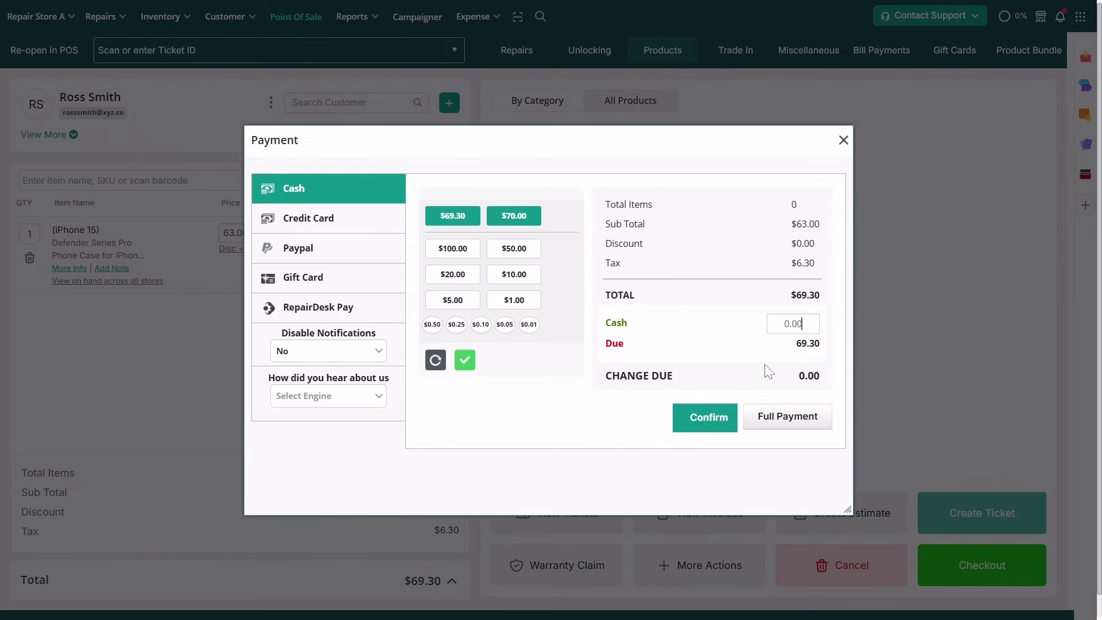
{"action": "left_click", "coordinate": [805, 420]}
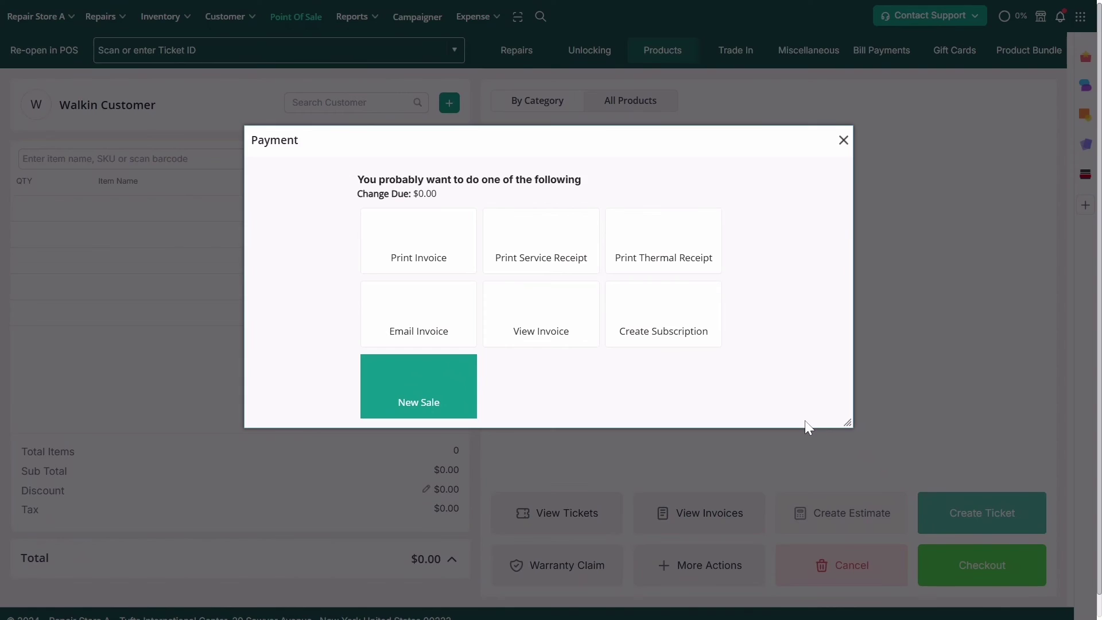
{"action": "left_click", "coordinate": [844, 141]}
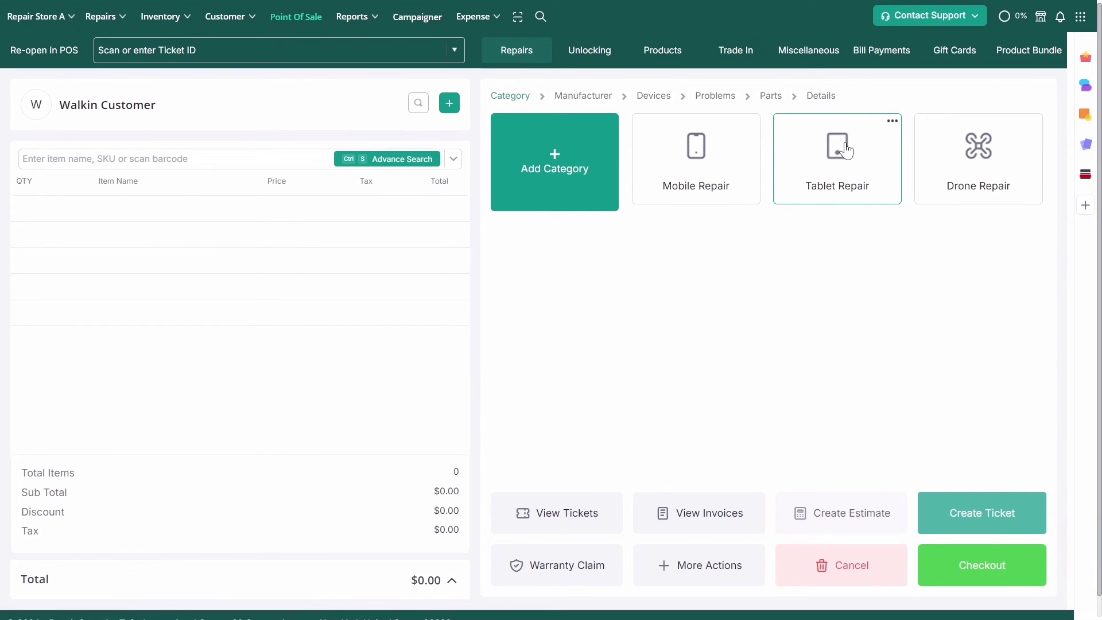
Open the Item-Wise Sales Report and set its criteria to Product Category
{"action": "left_click", "coordinate": [351, 16]}
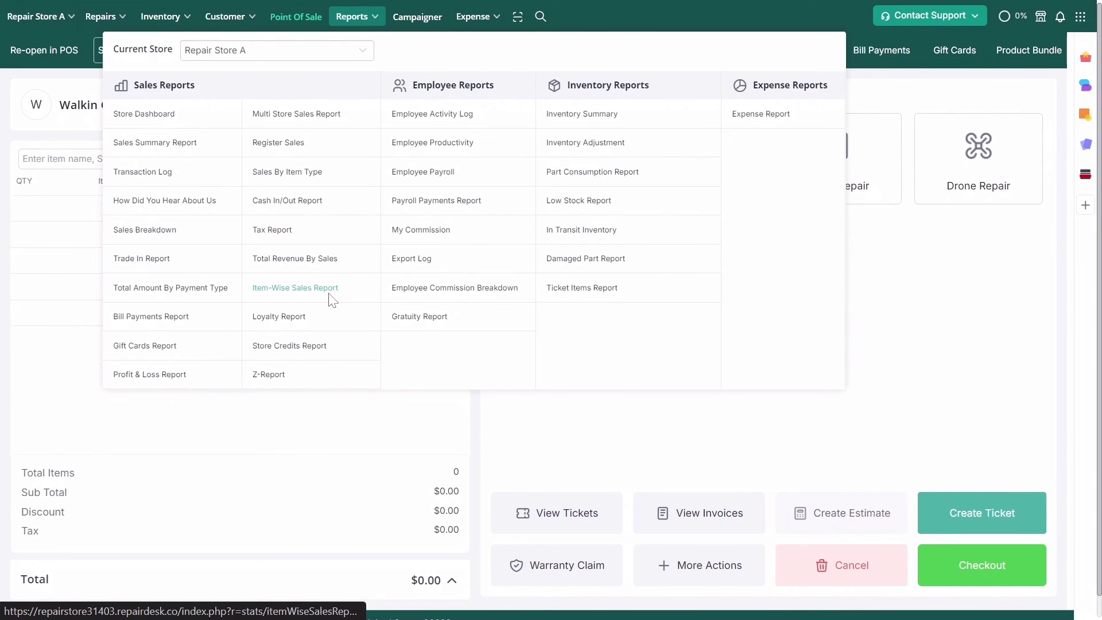
{"action": "left_click", "coordinate": [331, 295]}
{"action": "left_click", "coordinate": [573, 147]}
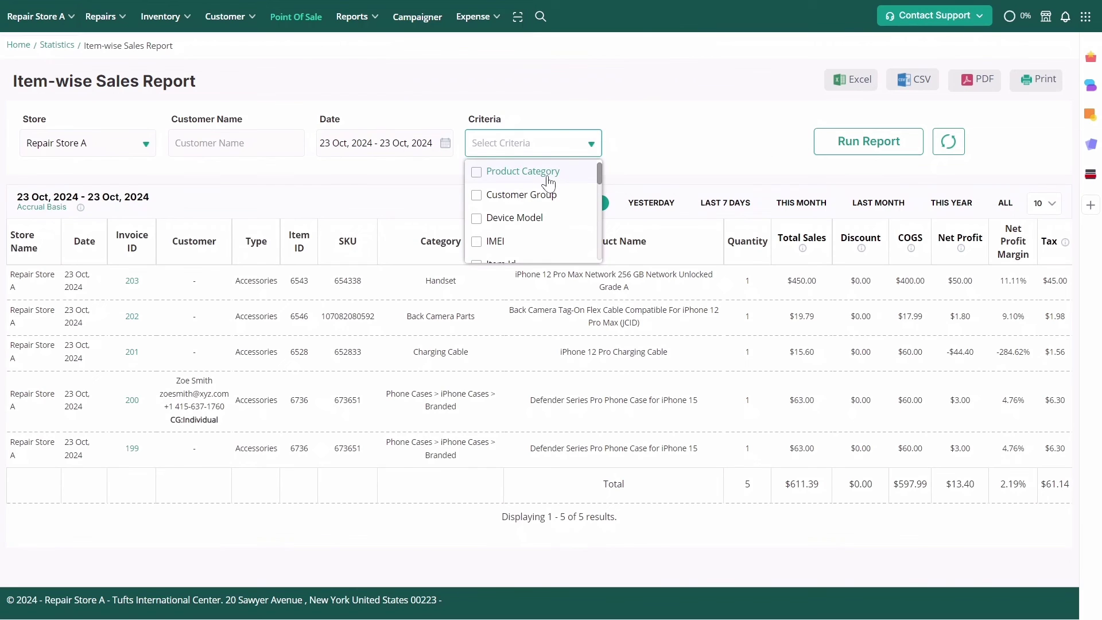
{"action": "left_click", "coordinate": [522, 171]}
Pick Phone Cases > iPhone Cases > Branded as the category filter and run the report
{"action": "left_click", "coordinate": [632, 144]}
{"action": "type", "text": "Phone"}
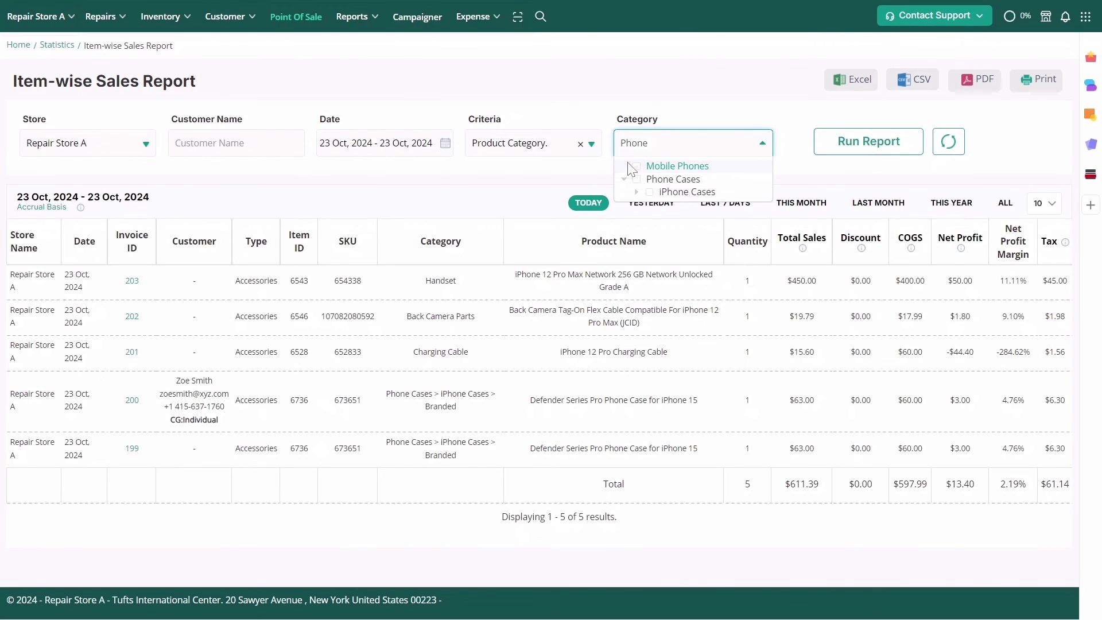
{"action": "left_click", "coordinate": [624, 180]}
{"action": "left_click", "coordinate": [624, 180]}
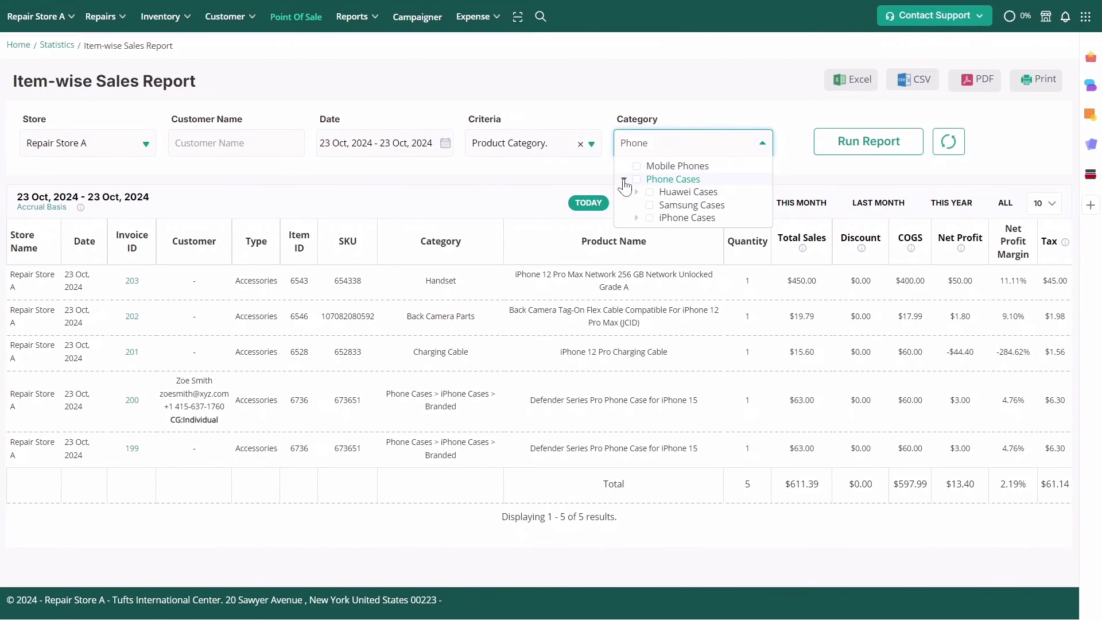
{"action": "left_click", "coordinate": [636, 218]}
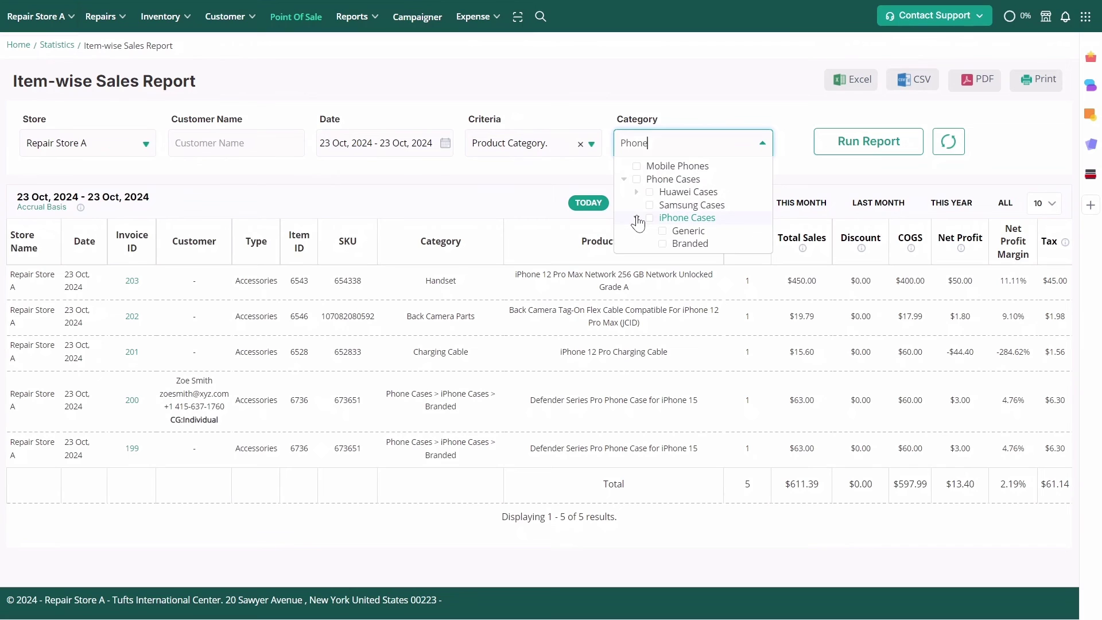
{"action": "left_click", "coordinate": [663, 244]}
{"action": "left_click", "coordinate": [829, 147]}
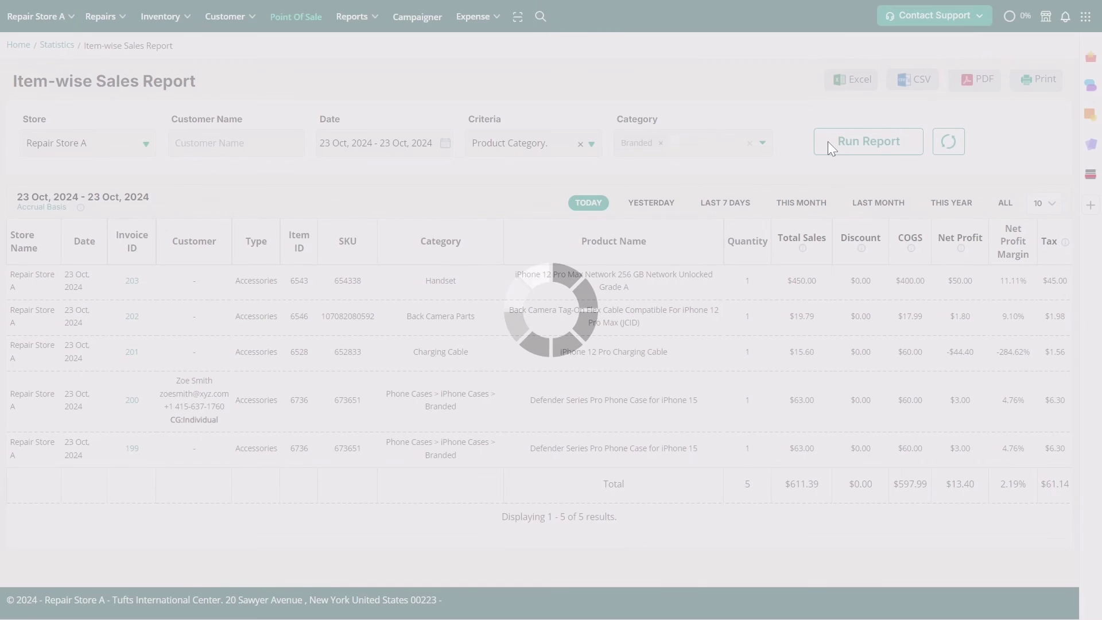